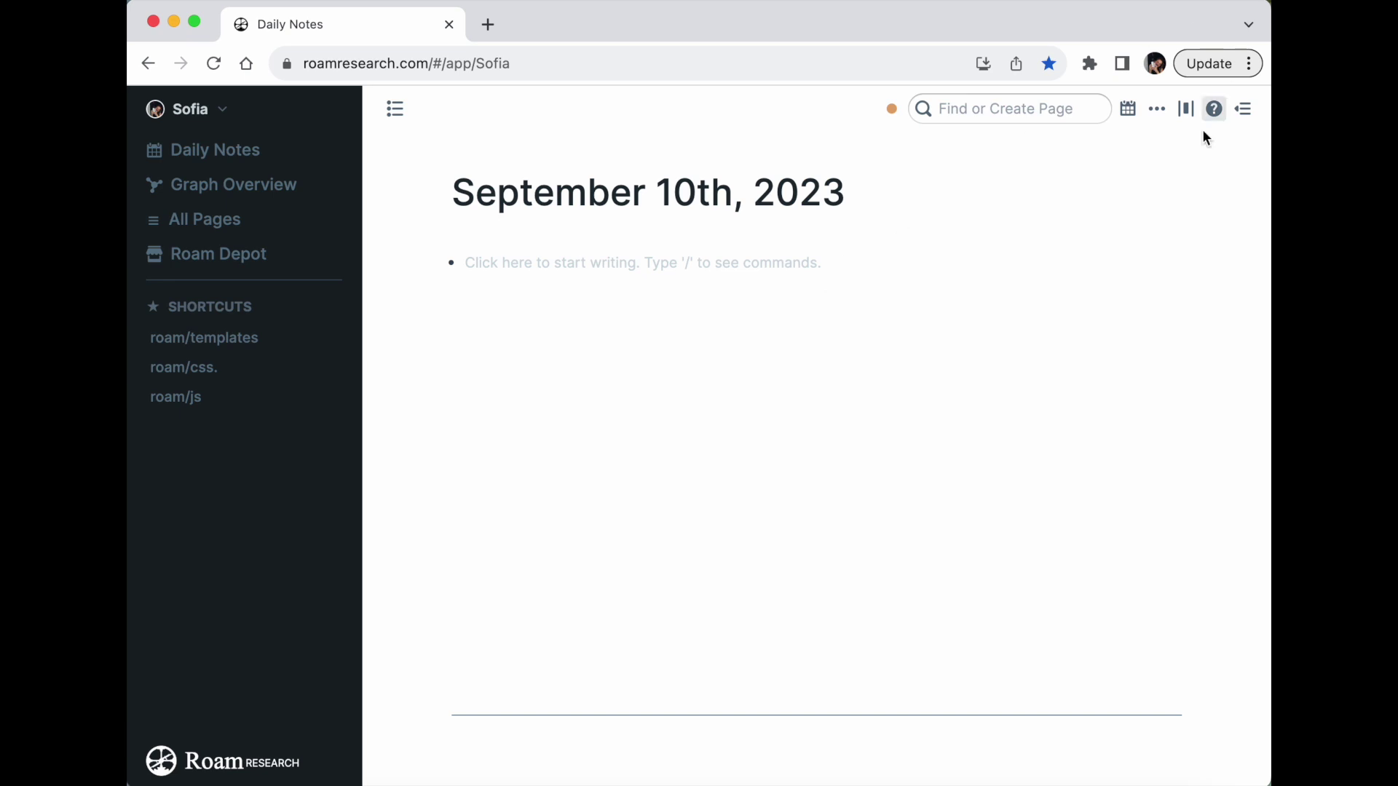
Run Check for Updates from the top-bar '...' menu and confirm Roam is up to date.
left_click(1160, 110)
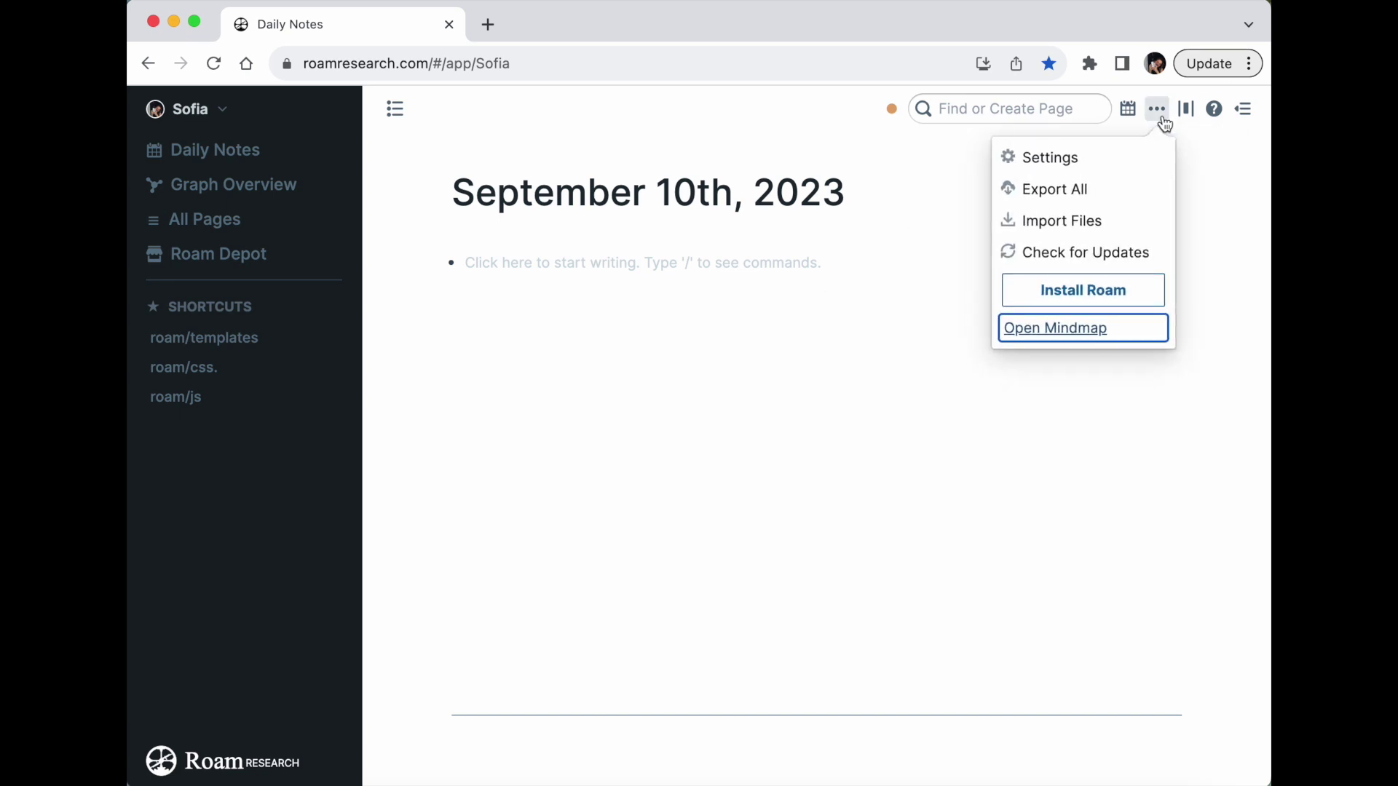
left_click(1085, 255)
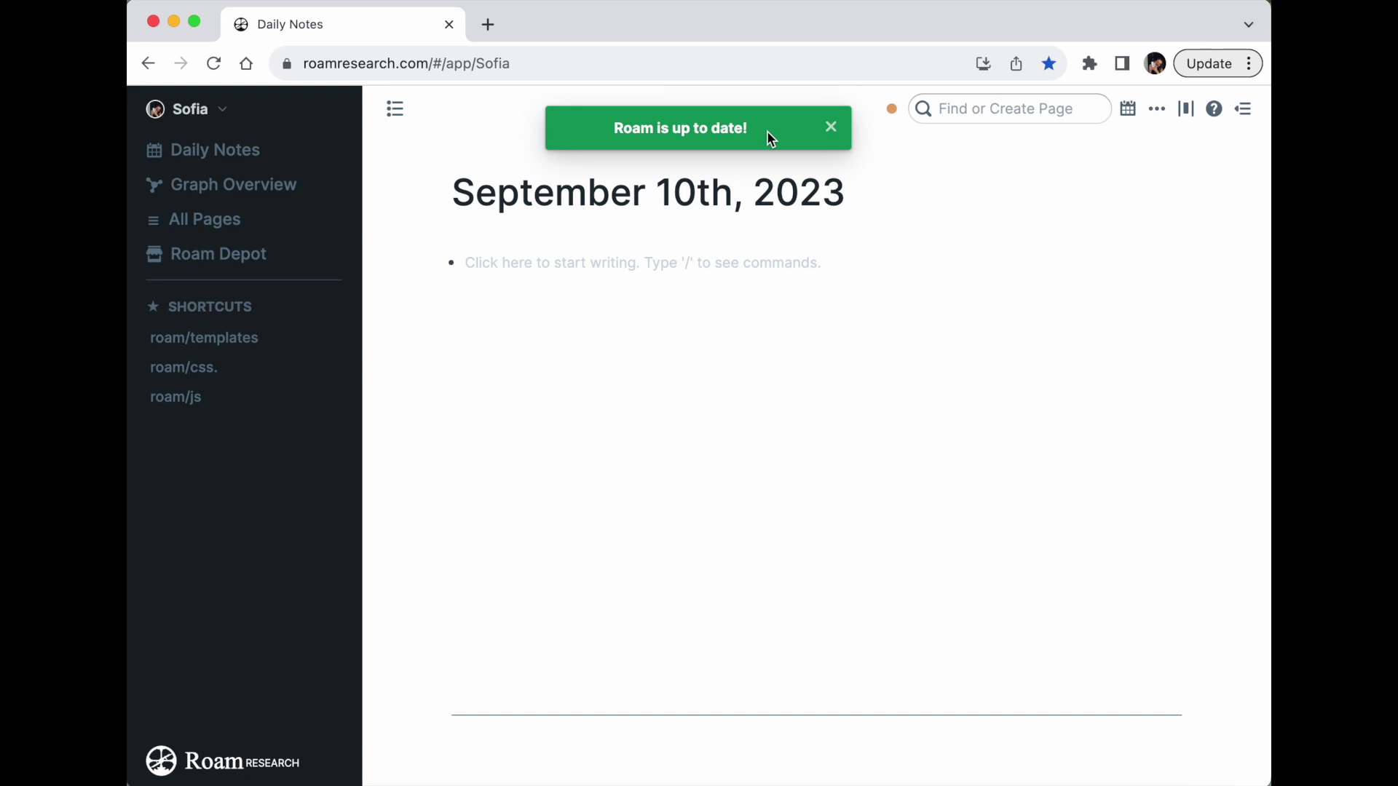
Open the Graph Overview of the whole graph and pan around it.
left_click(274, 191)
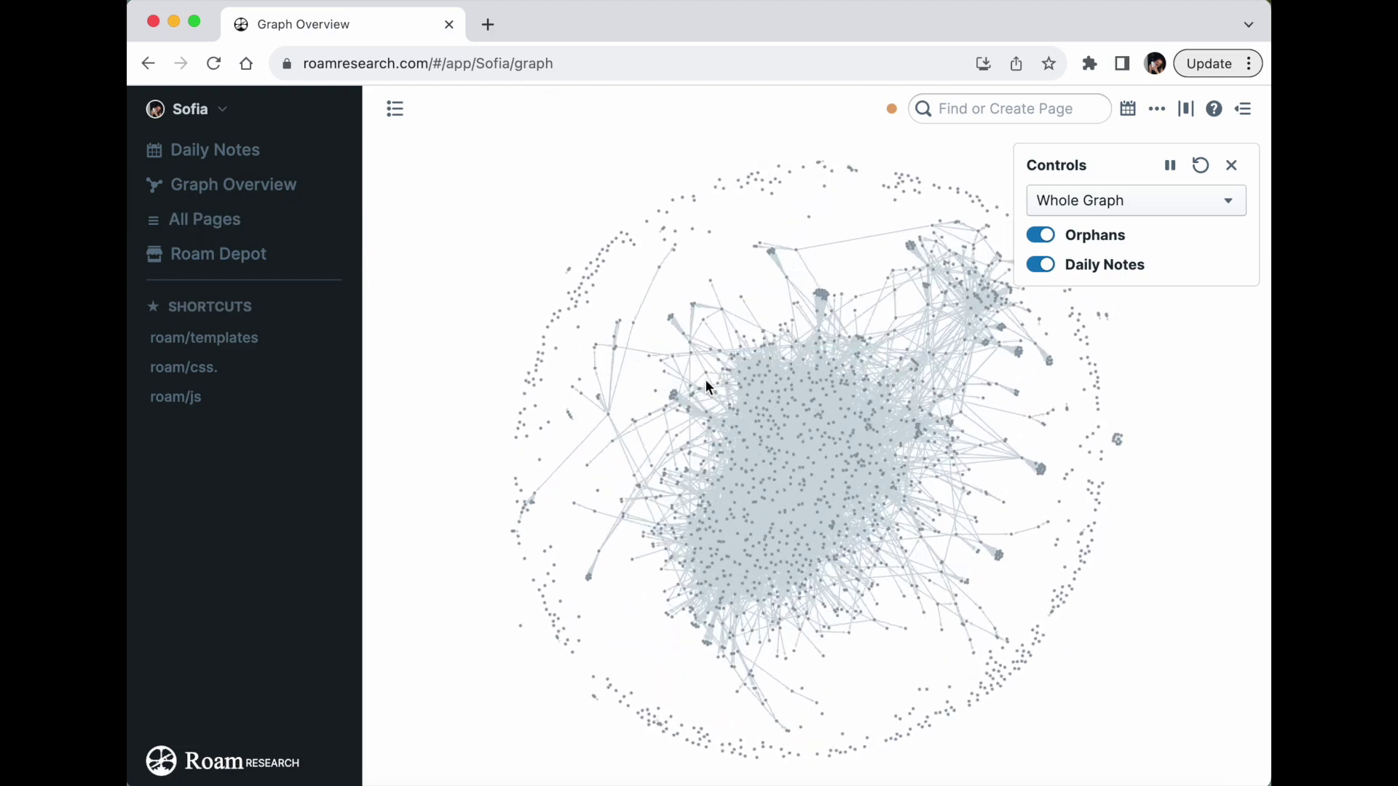
left_click_drag(1104, 492, 1049, 495)
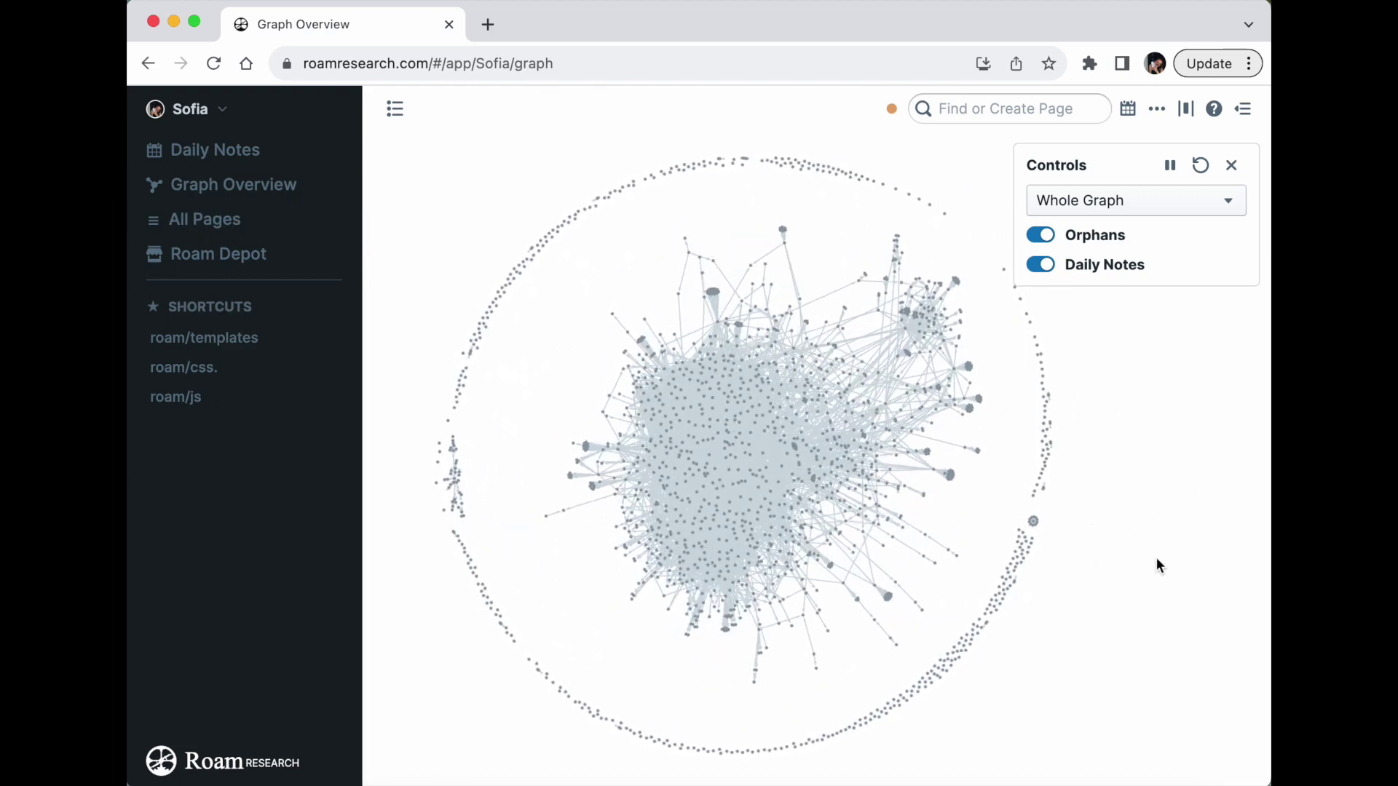
left_click_drag(1154, 537, 1116, 551)
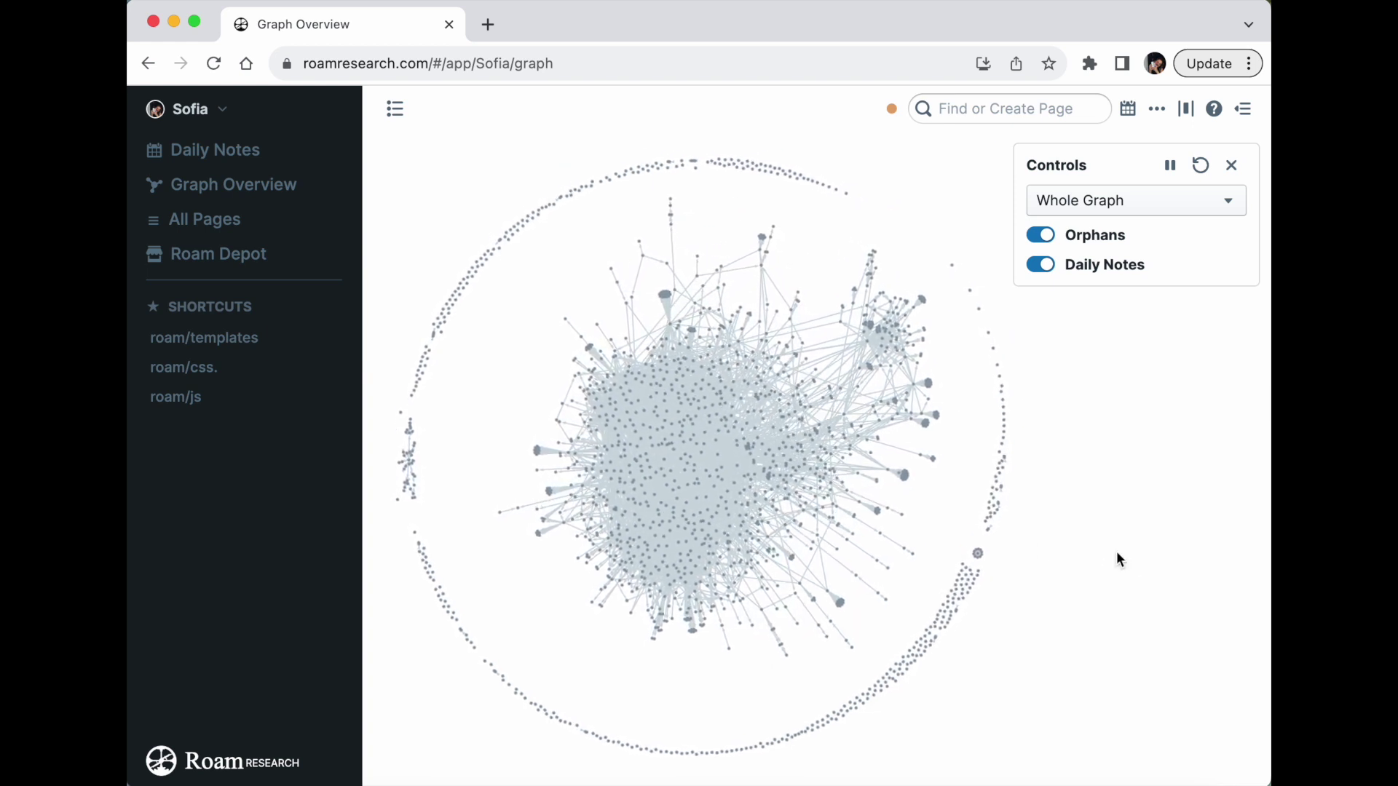
mouse_move(827, 274)
left_mouse_down()
mouse_move(793, 234)
mouse_move(823, 265)
mouse_move(815, 225)
mouse_move(833, 233)
mouse_move(836, 262)
left_mouse_up()
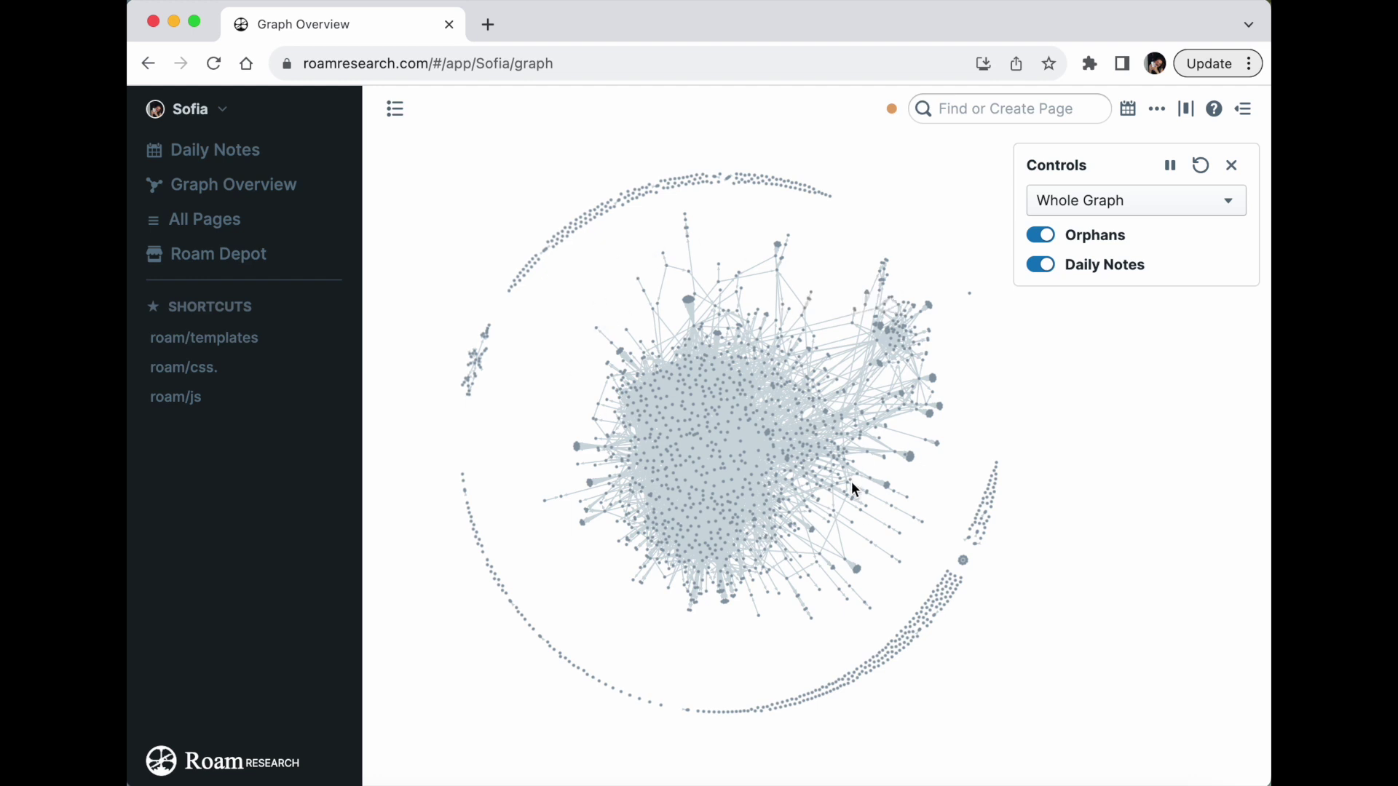
Zoom in and out, bring the network back into view, and turn off Orphans.
scroll(600, 248, "up", 5)
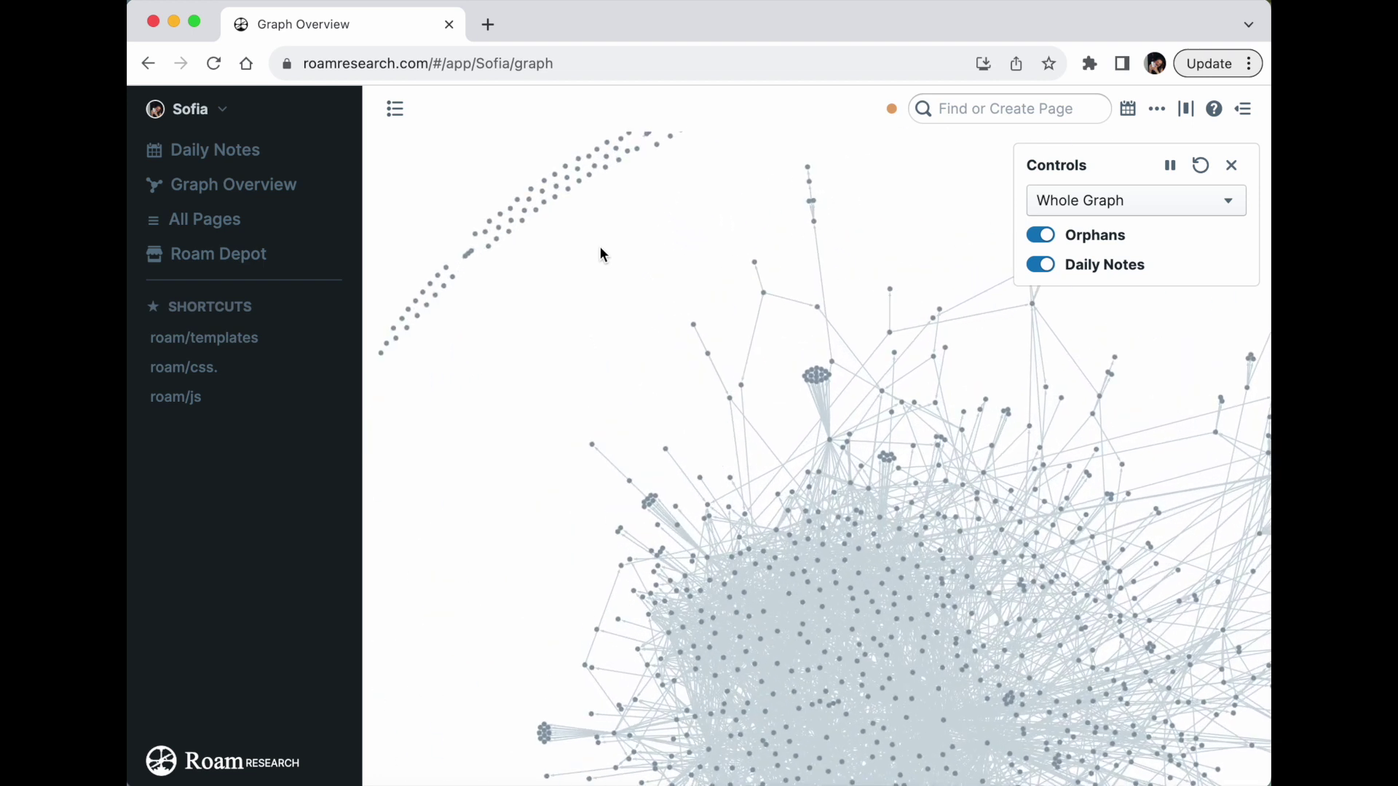
left_click_drag(600, 248, 536, 484)
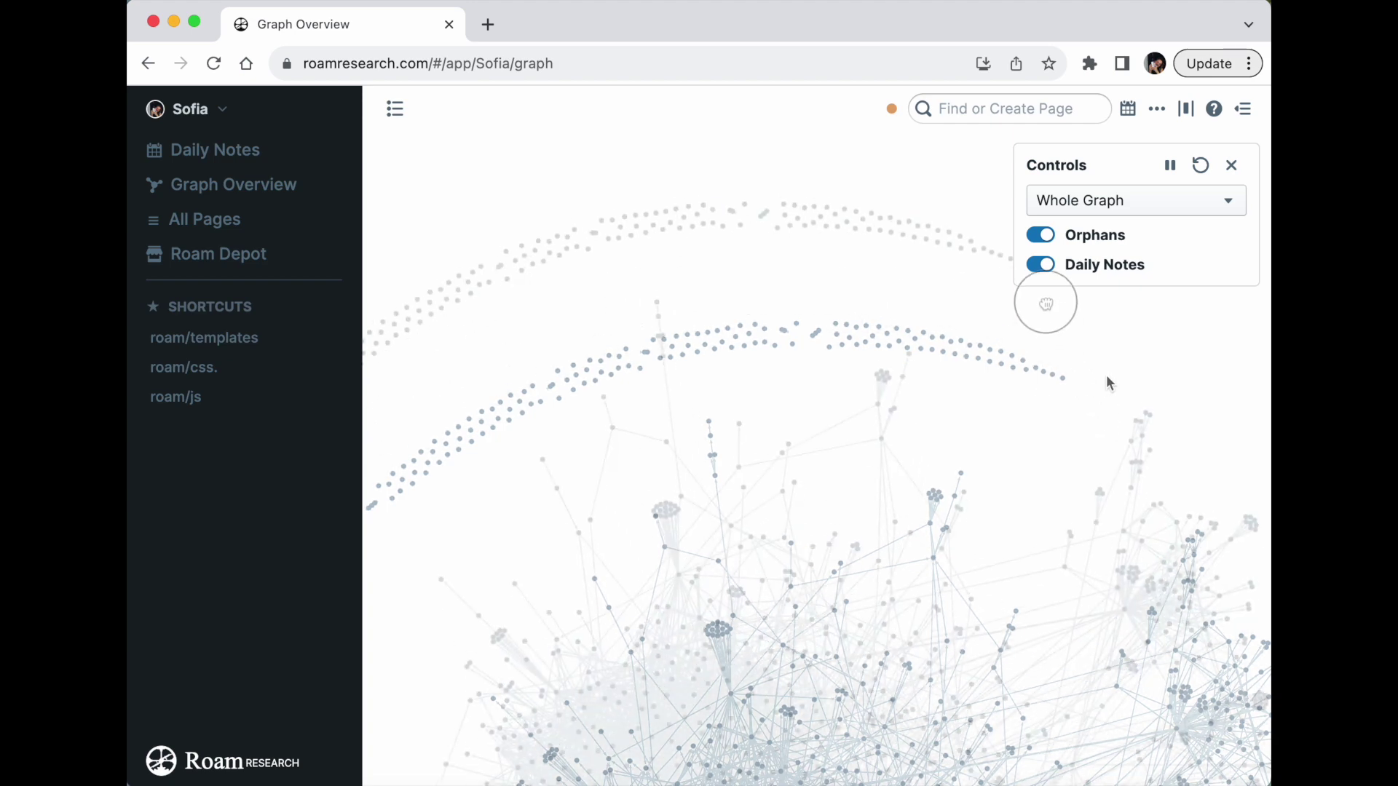
scroll(1014, 386, "down", 5)
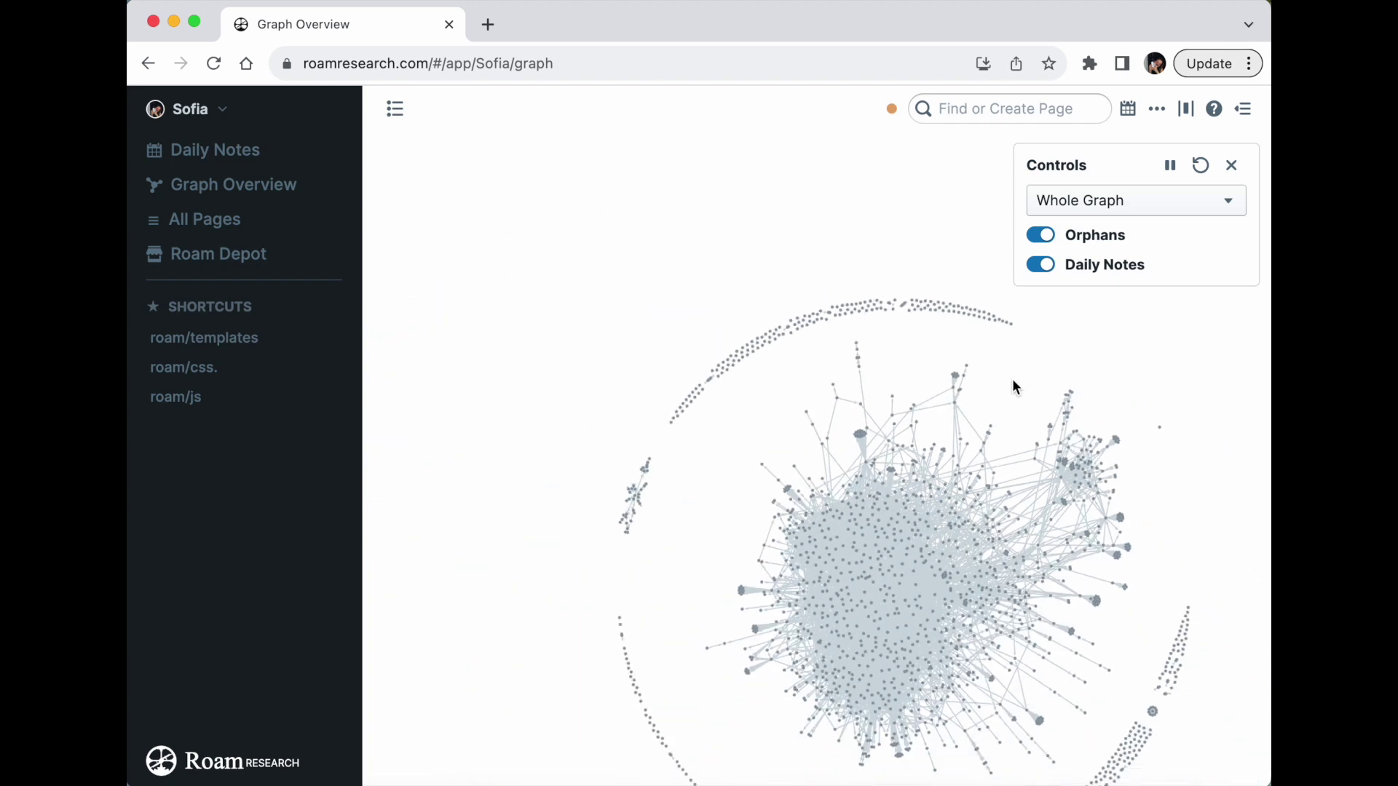
left_click_drag(1012, 379, 880, 288)
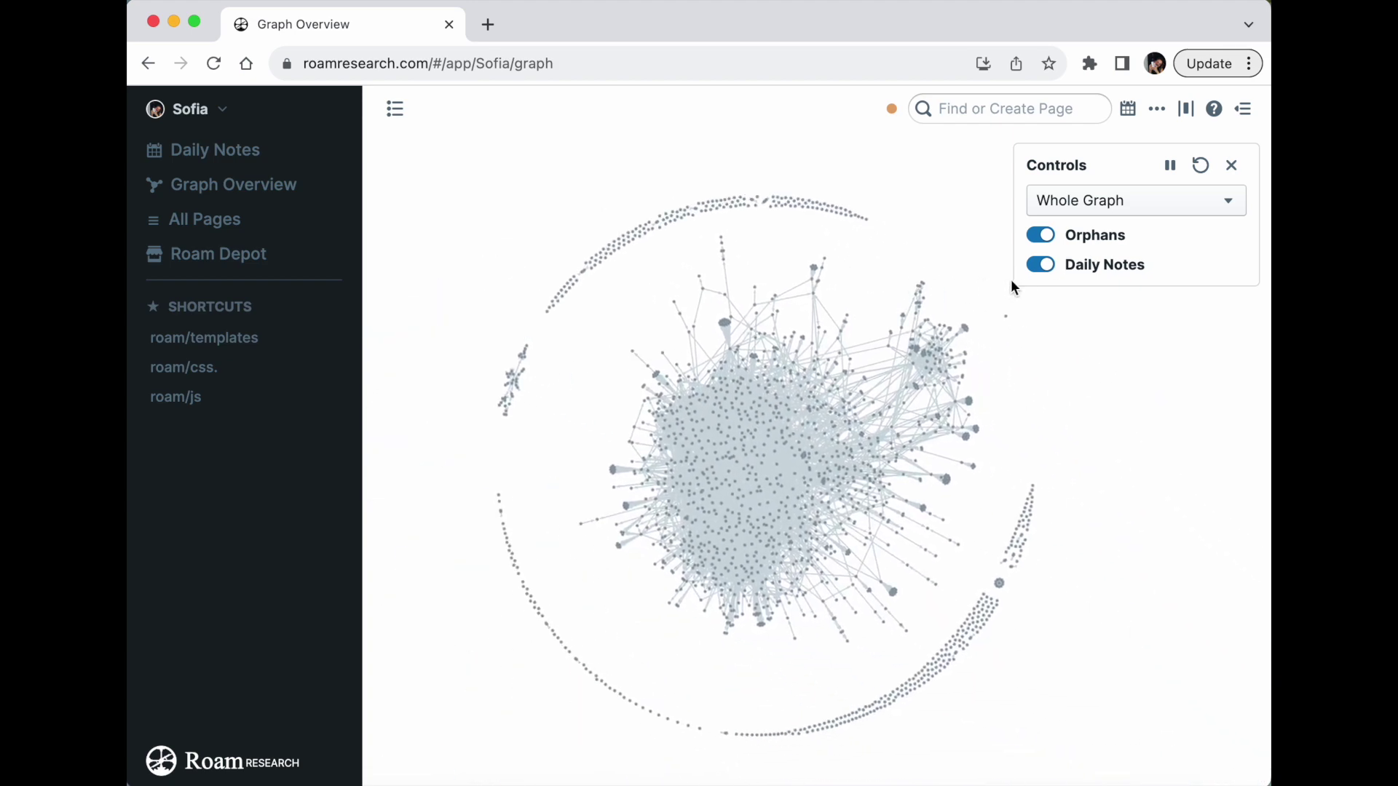
left_click(1056, 240)
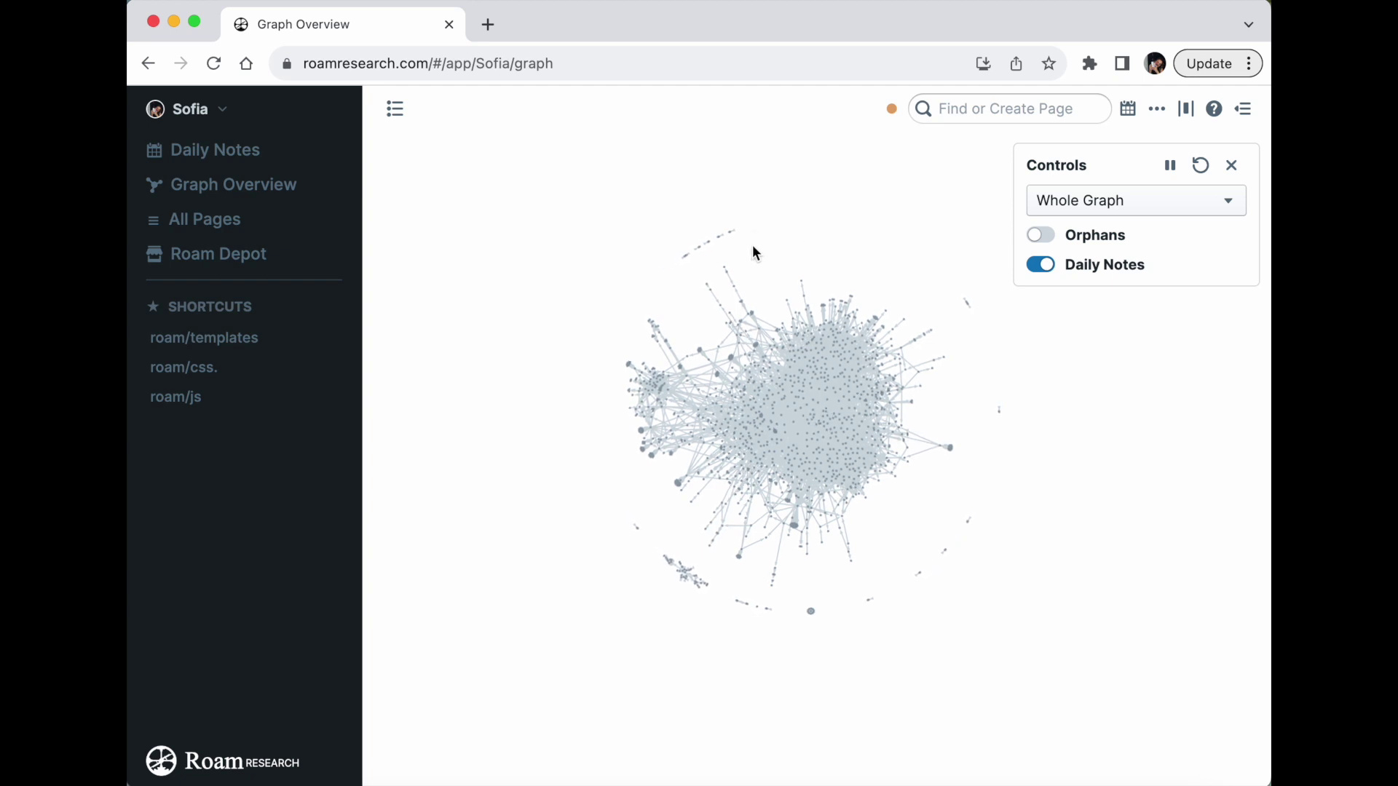
Hide Daily Notes pages from the graph, pan around, then show Daily Notes again.
scroll(752, 245, "up", 5)
scroll(801, 240, "down", 3)
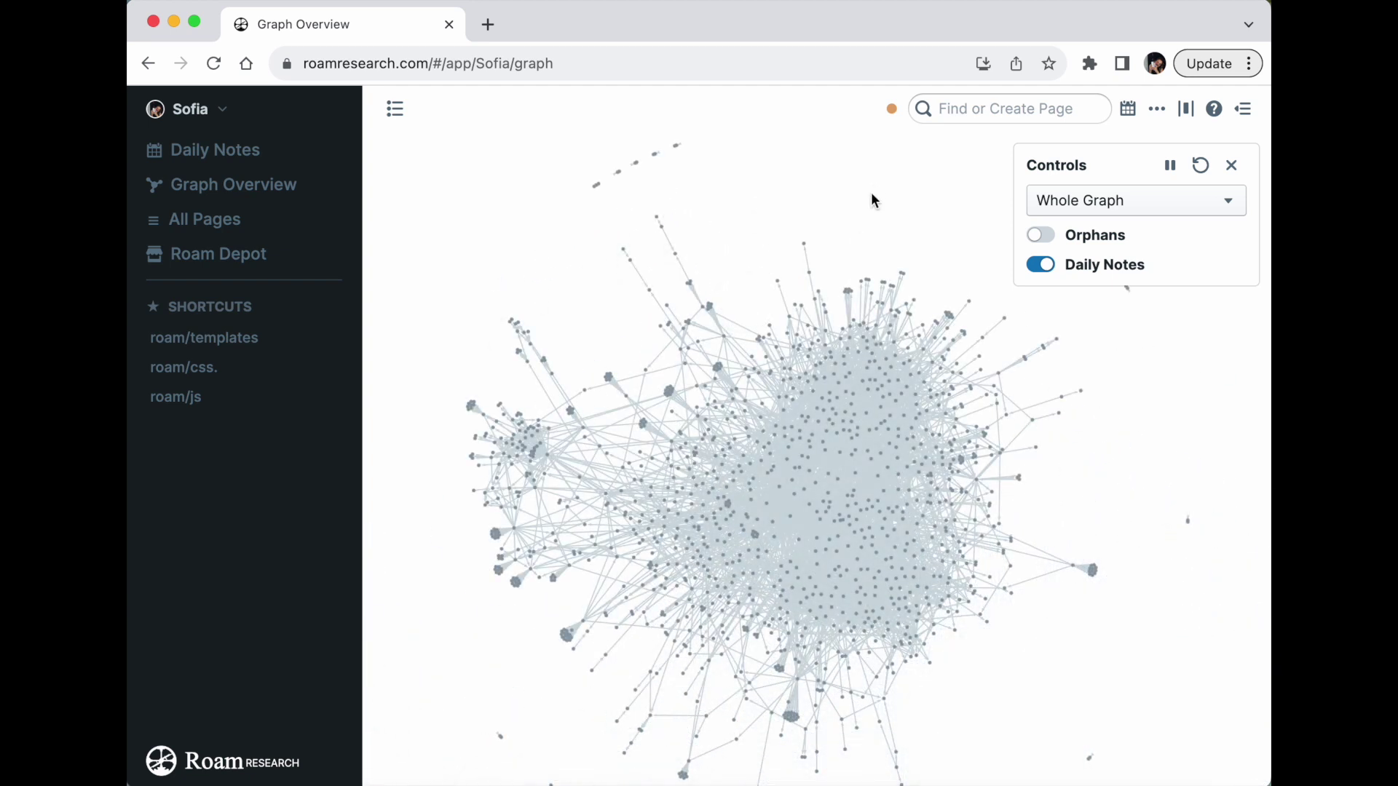
scroll(874, 194, "down", 5)
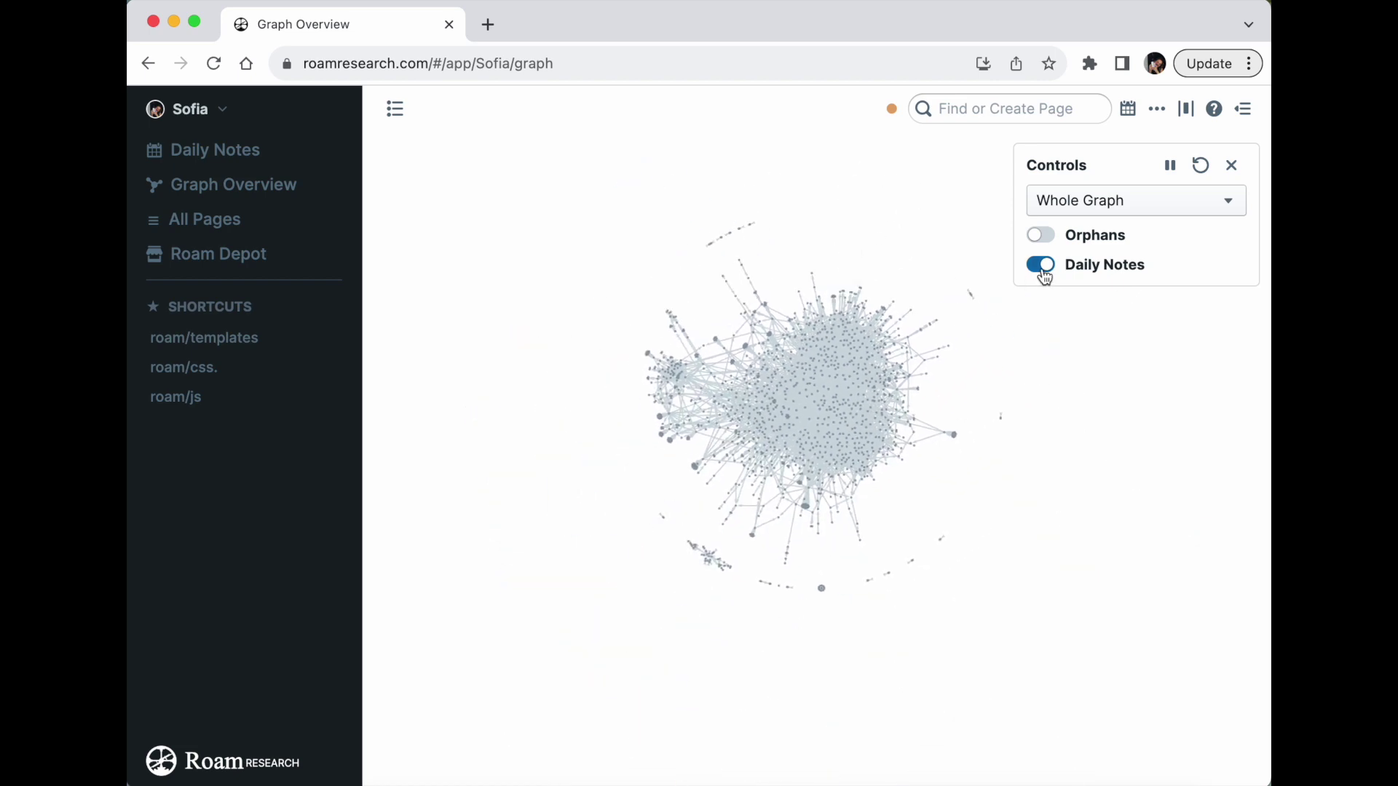
left_click(1041, 265)
left_click_drag(1086, 465, 1001, 514)
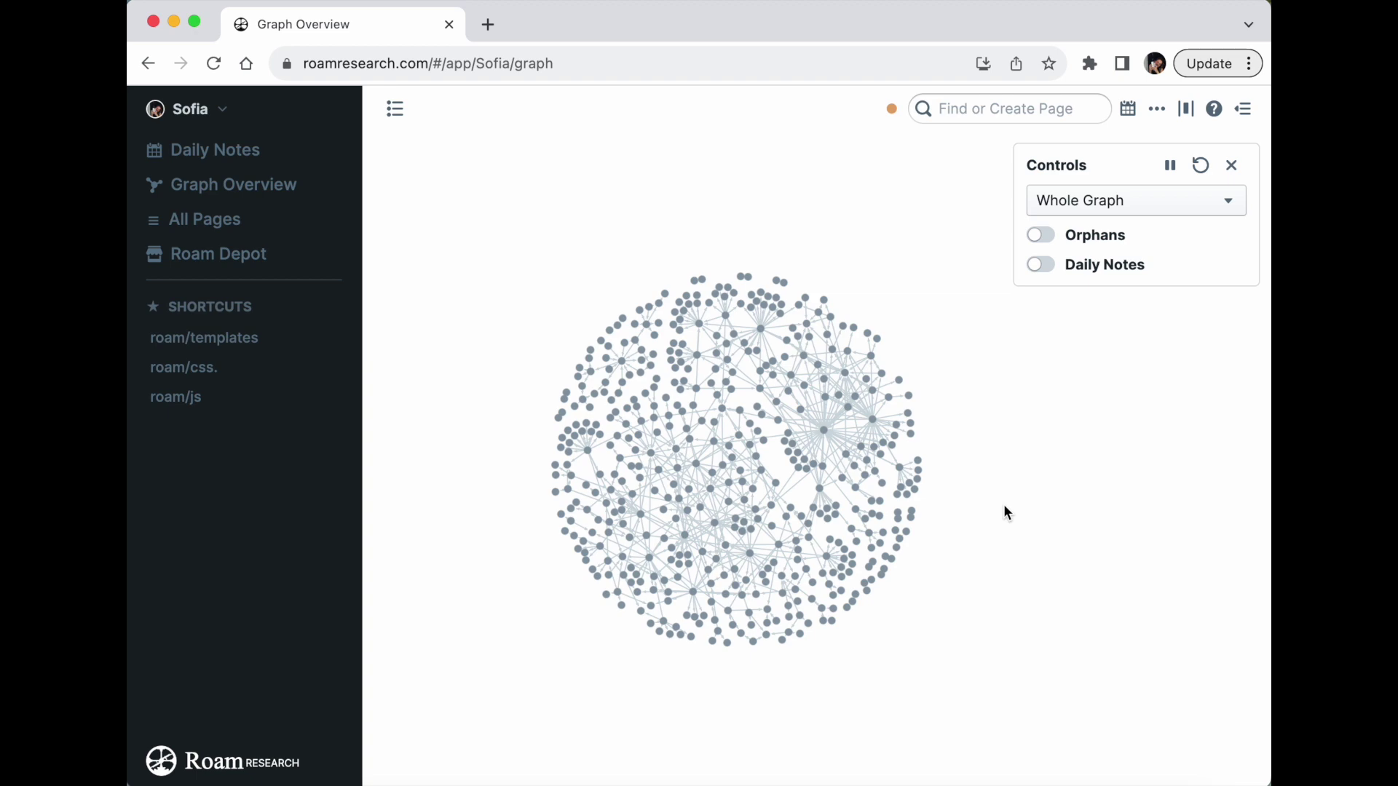
left_click(1041, 265)
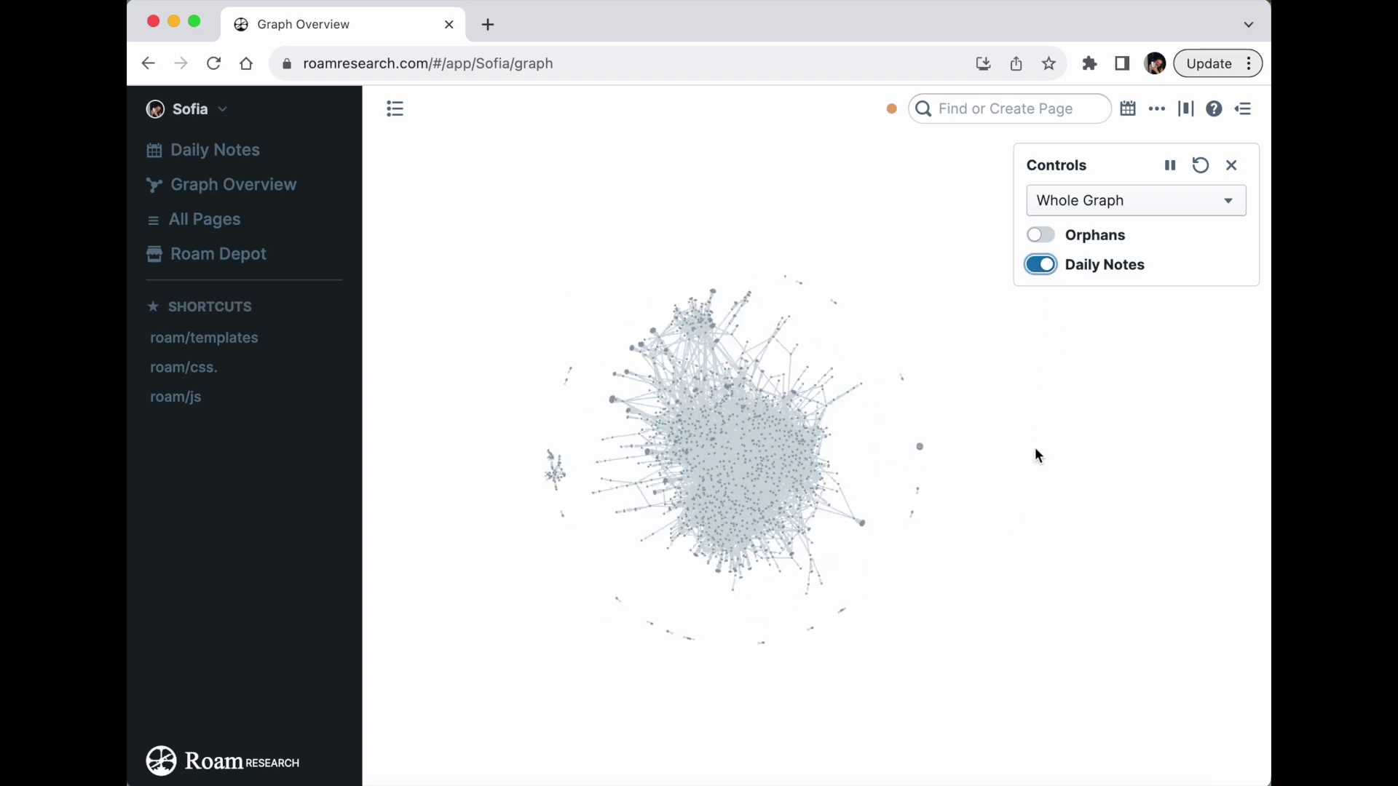
left_click_drag(962, 510, 938, 488)
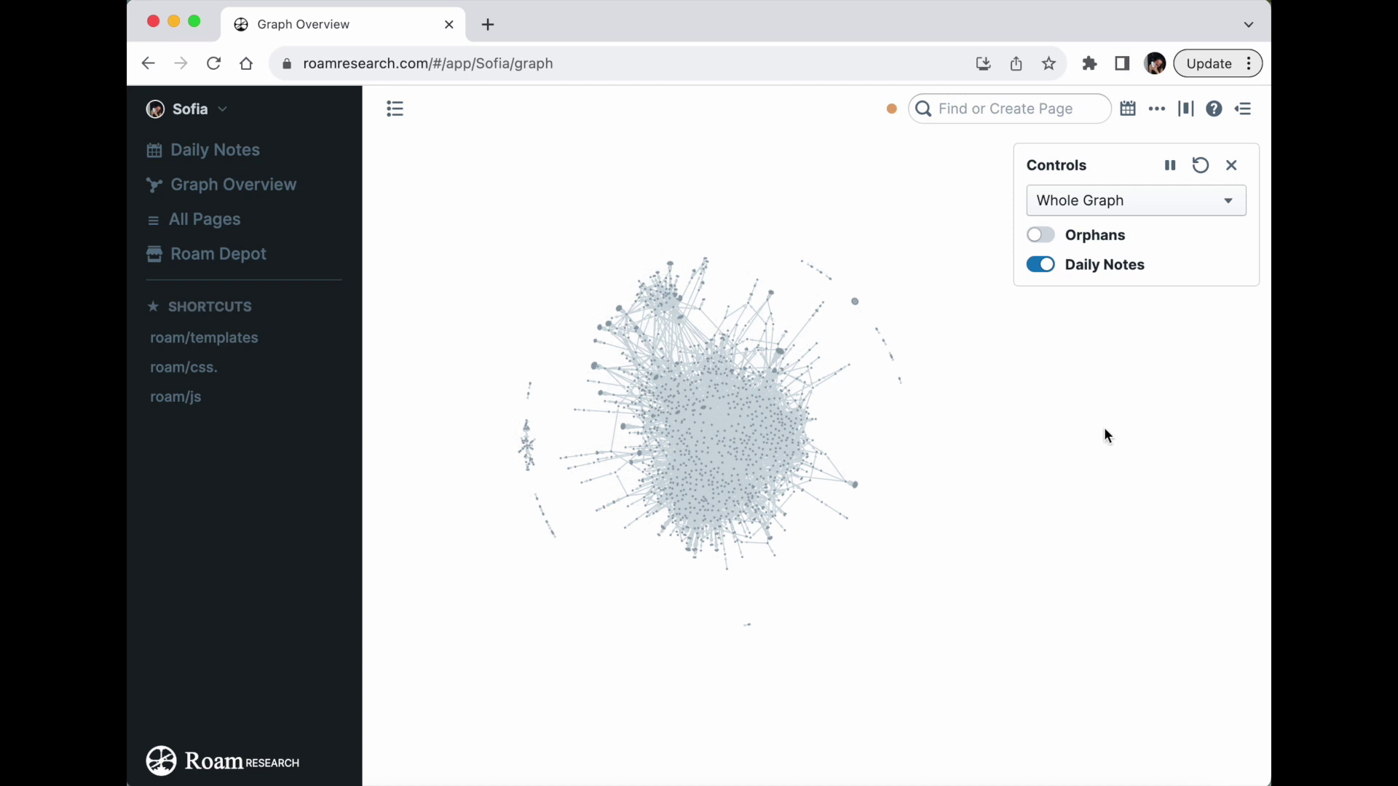
Restore the default graph settings and switch the mode from Whole Graph to Explore.
left_click(1201, 169)
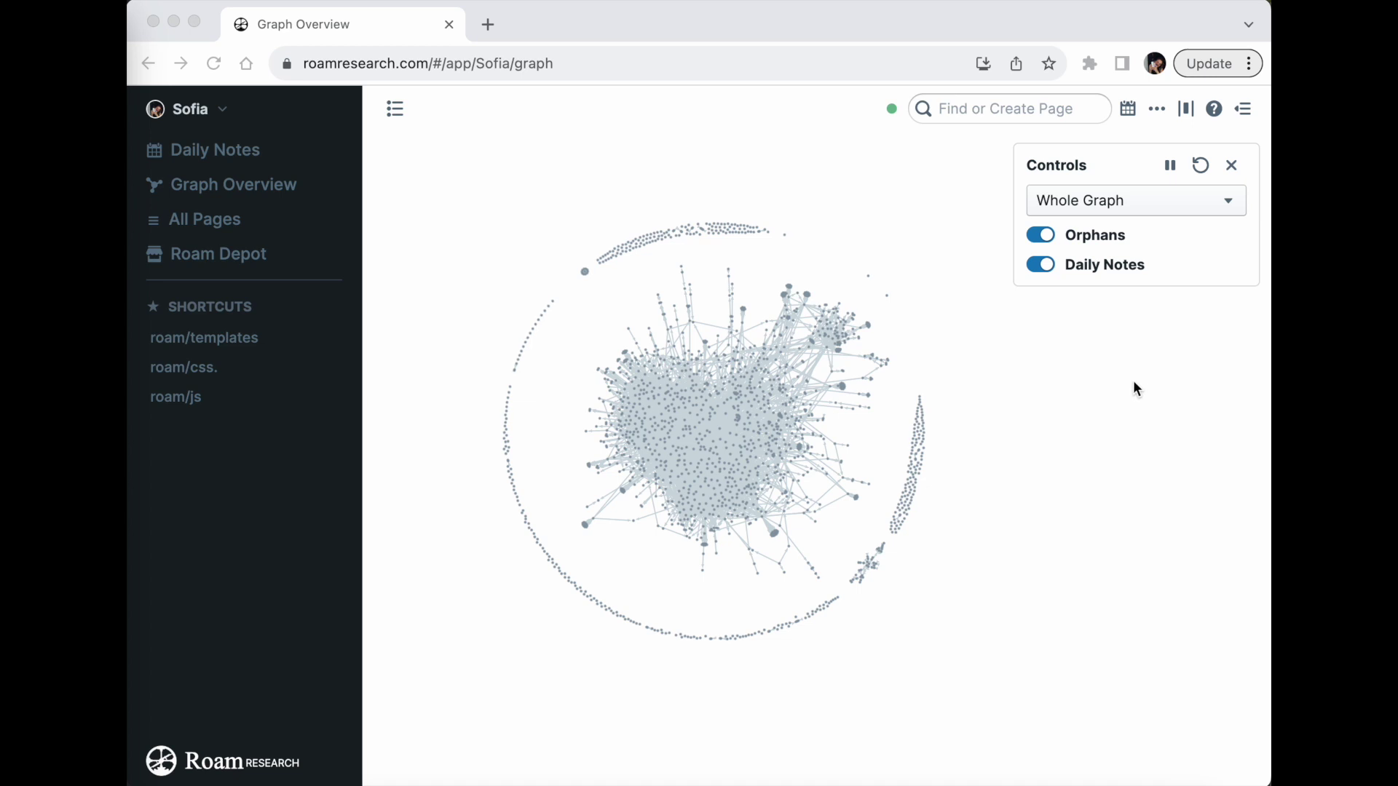
left_click(1114, 202)
left_click(1113, 201)
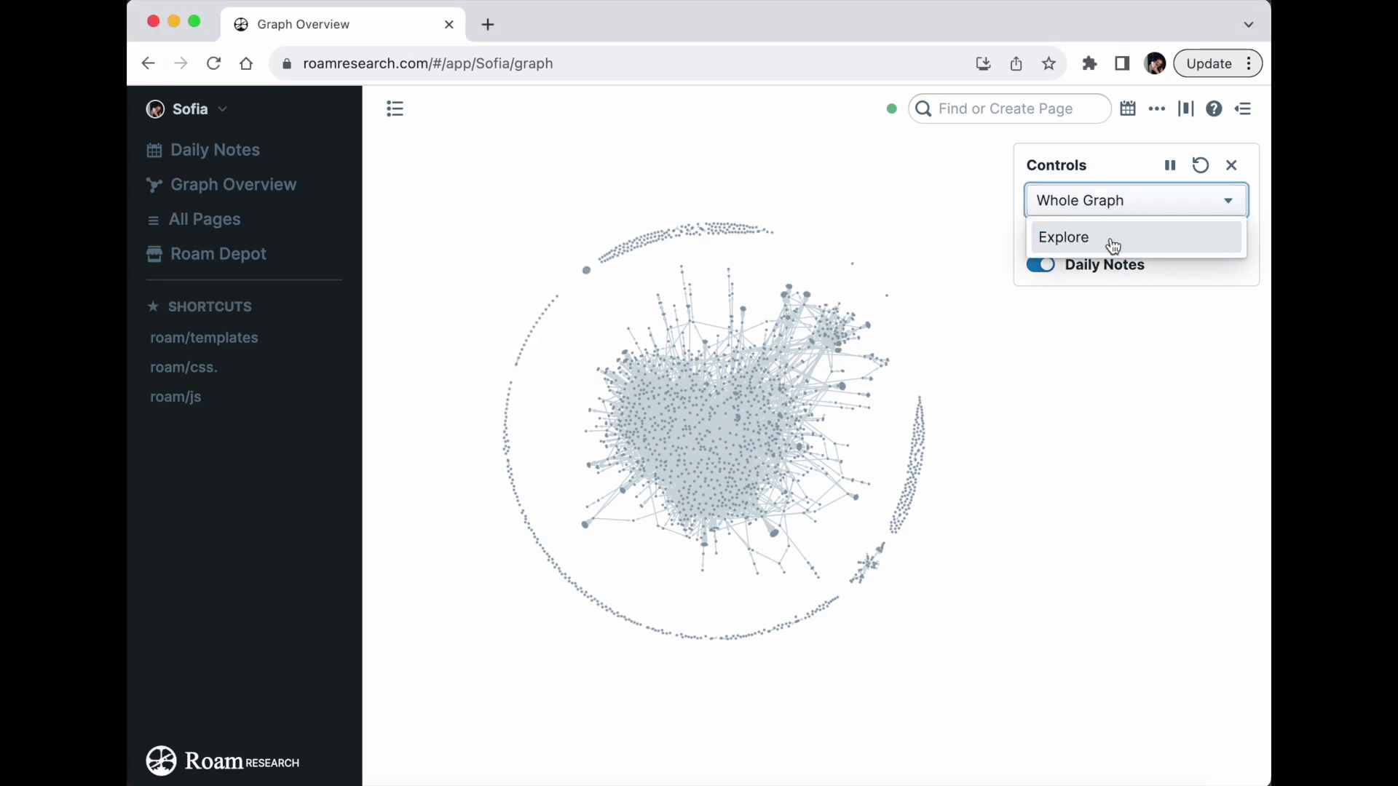
left_click(849, 464)
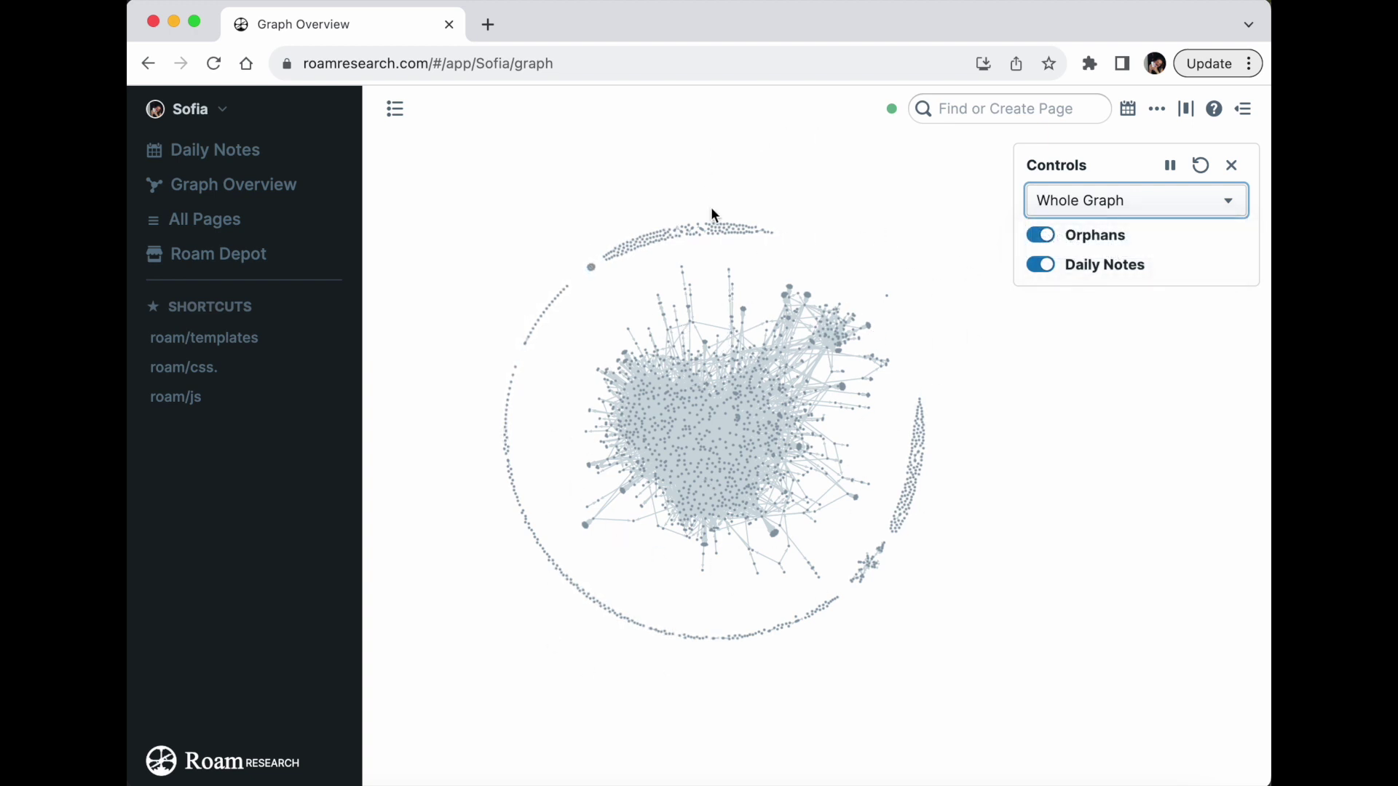
left_click(1080, 217)
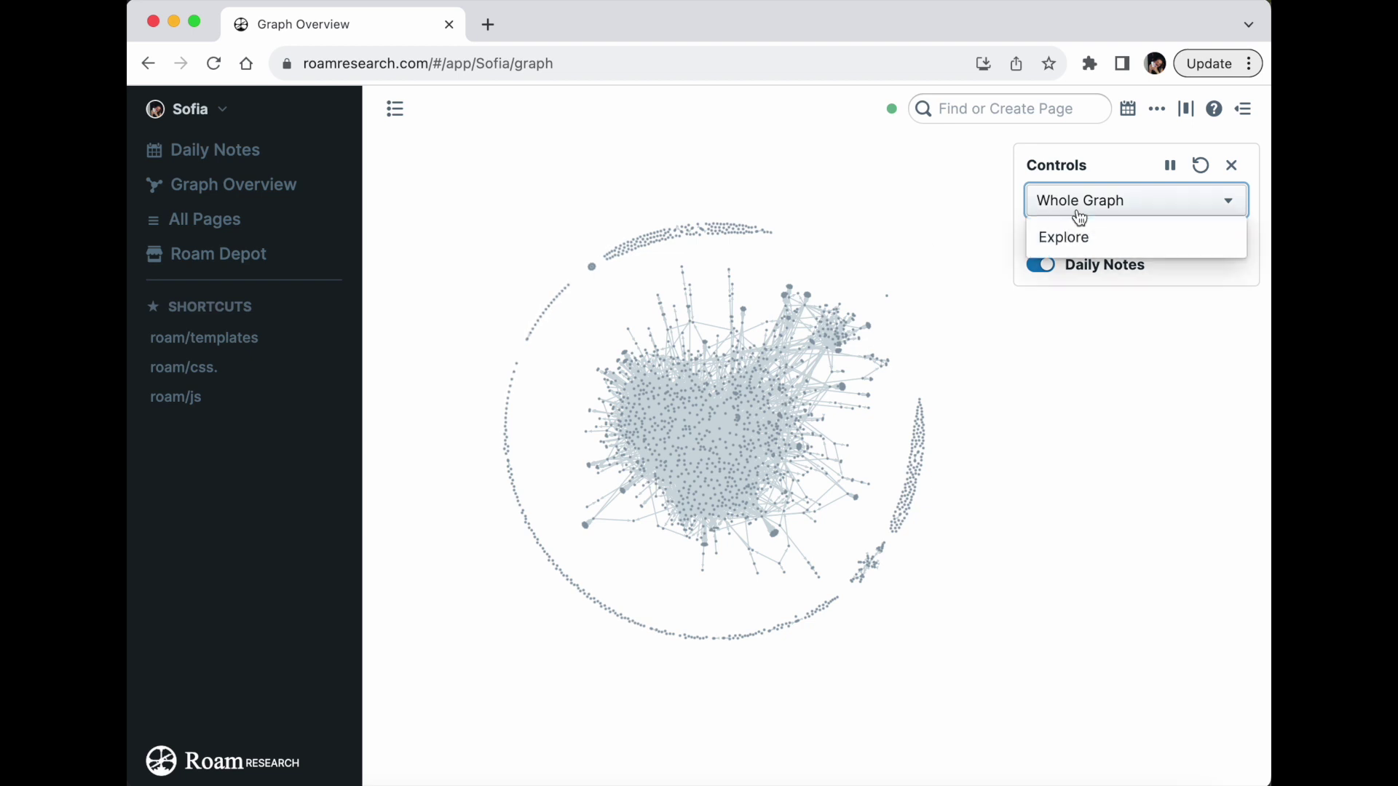
left_click(1083, 237)
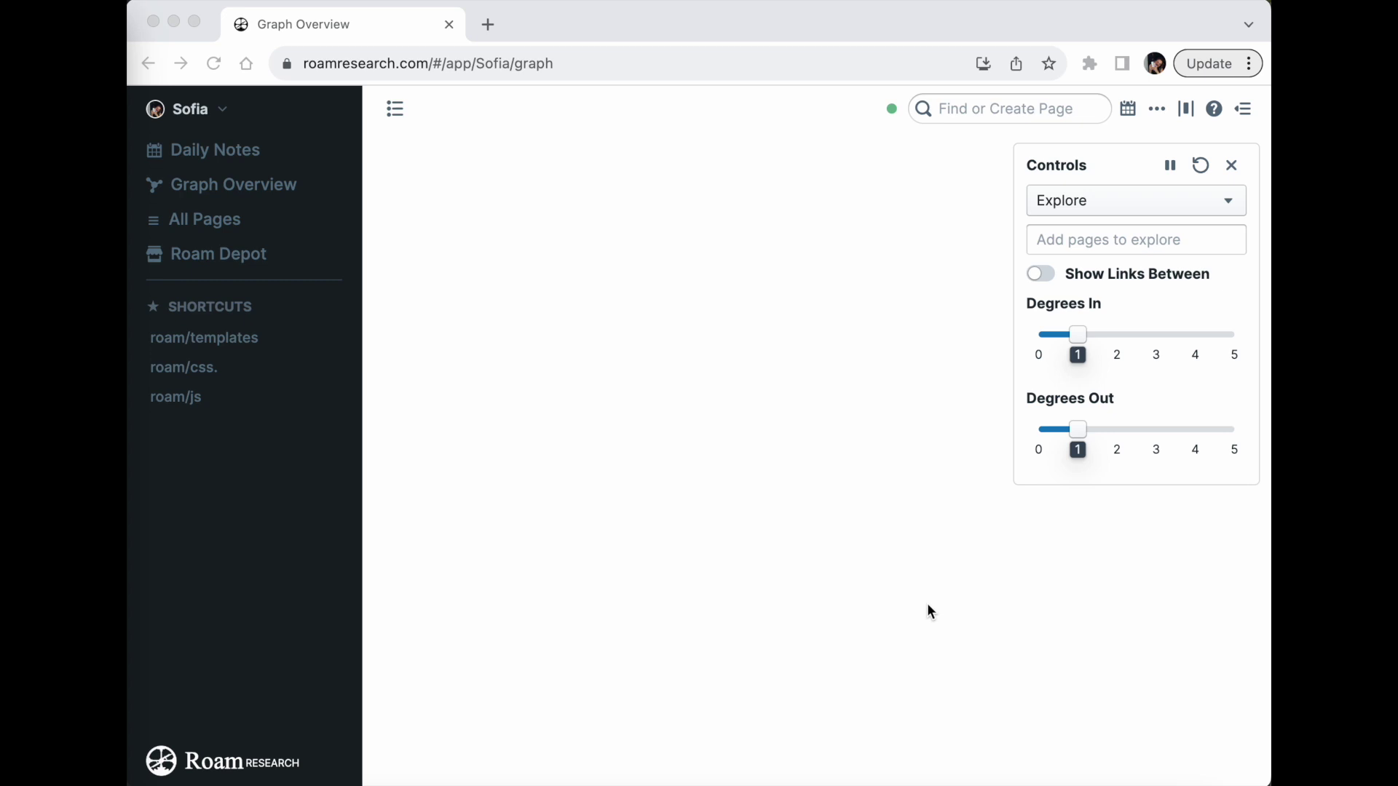
Set Degrees In to 0 and add 'The Prince' as the page to explore.
left_click(996, 334)
left_click_drag(1078, 334, 1008, 334)
left_click(1118, 241)
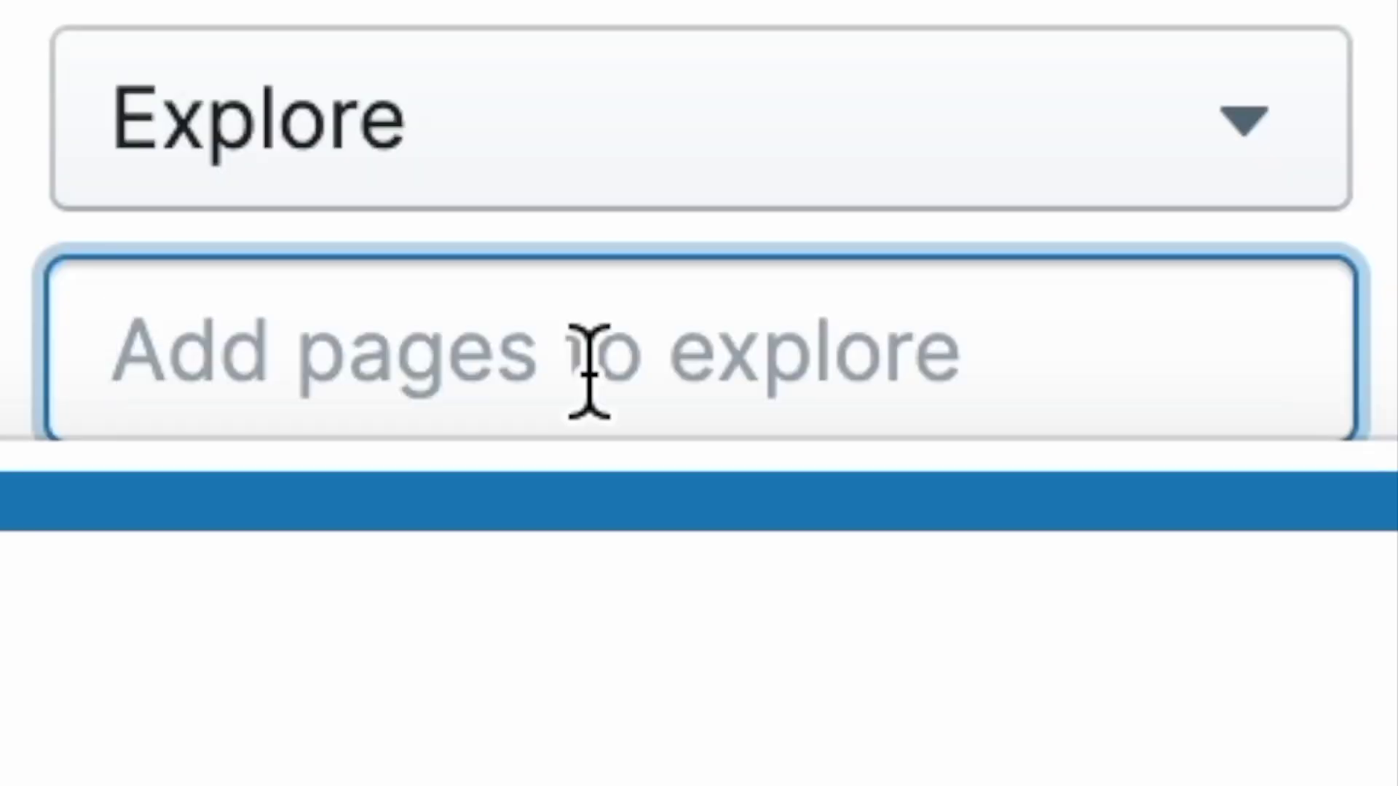
type("The Prince")
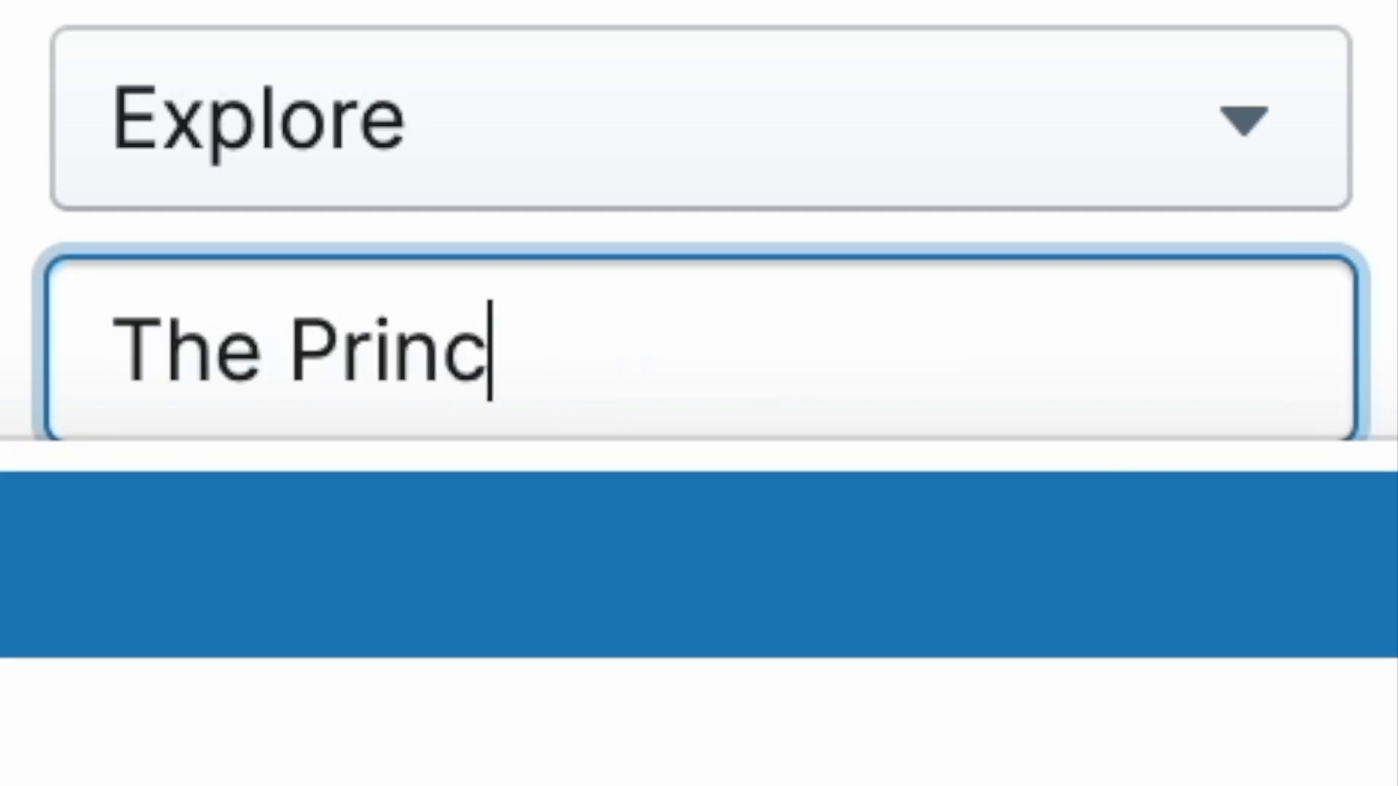
left_click(259, 557)
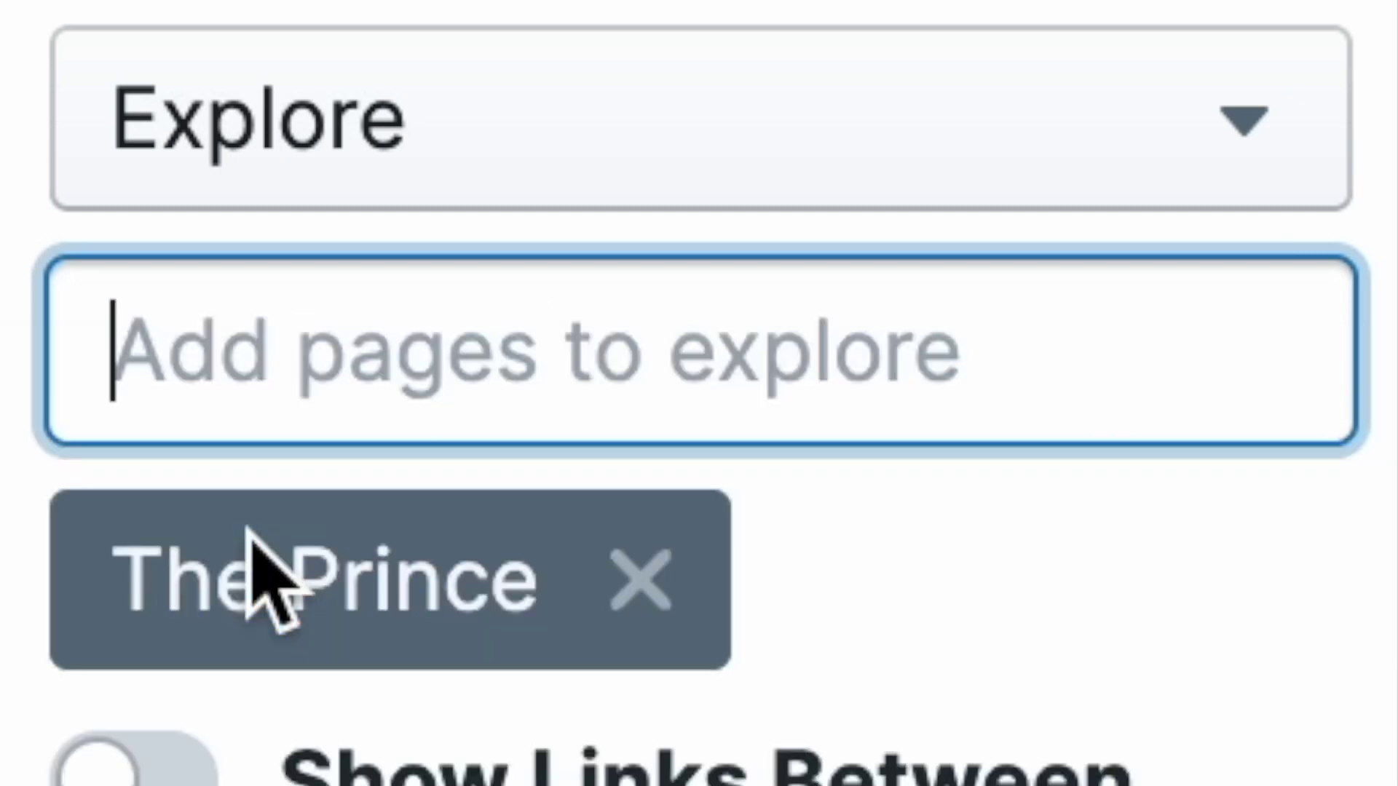
left_click(671, 493)
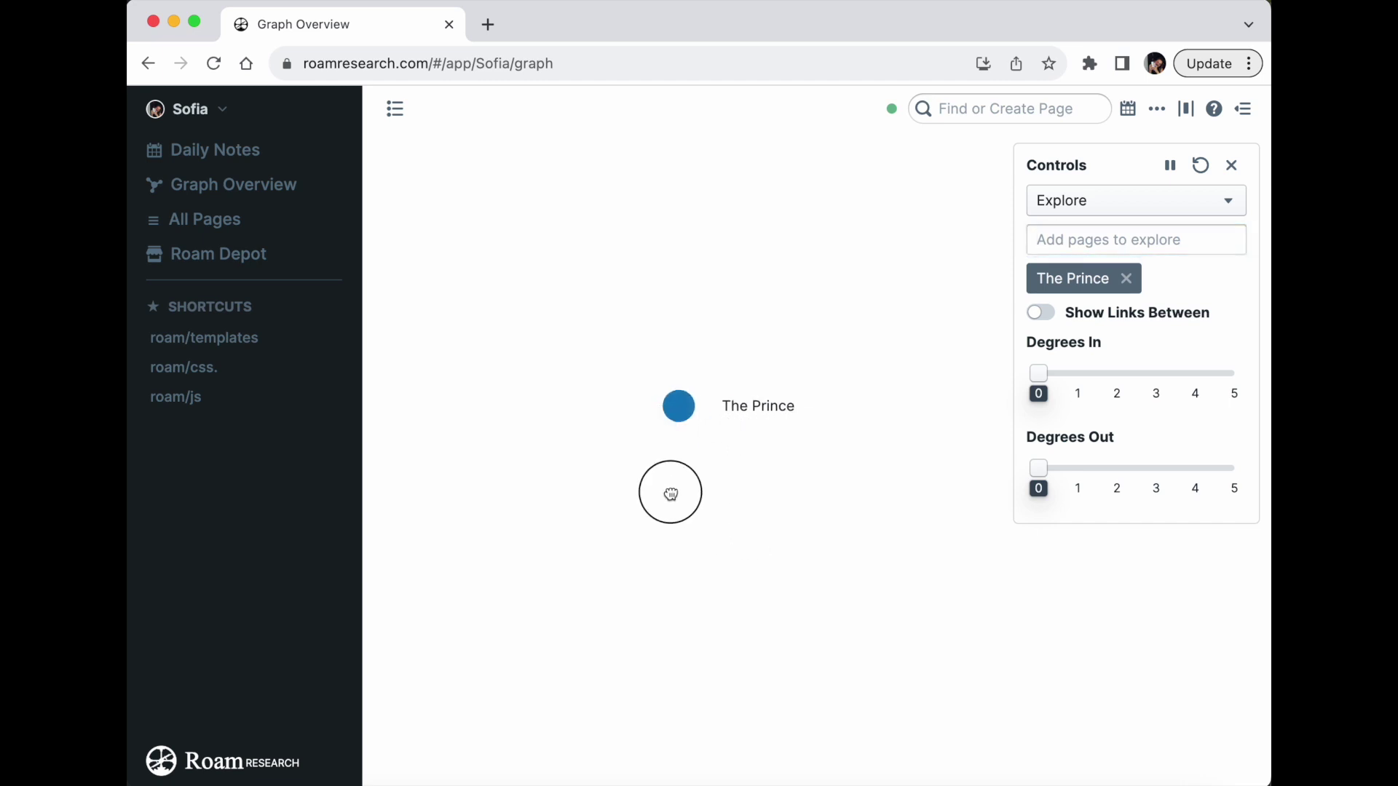
Reposition The Prince node lower and to the right on the canvas.
left_click_drag(650, 483, 755, 551)
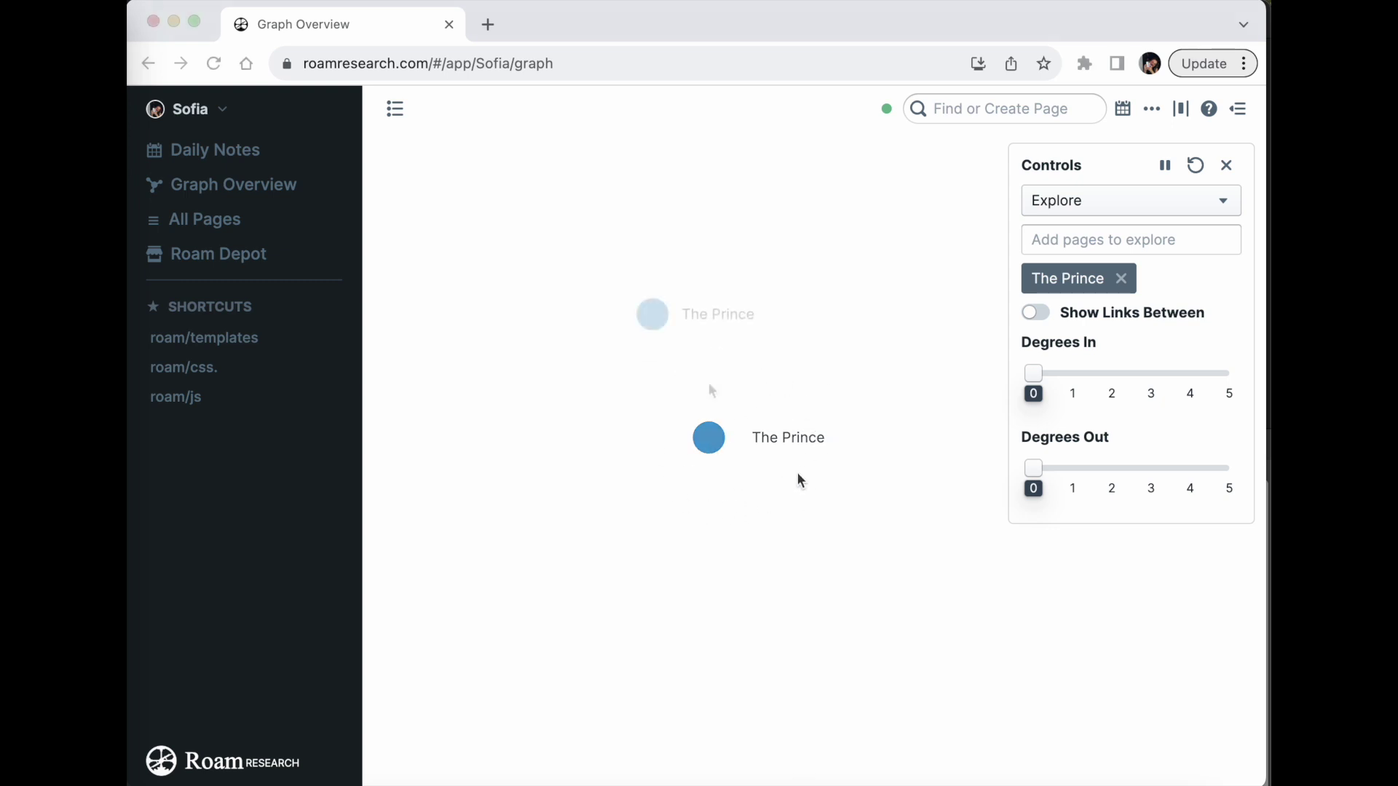
left_click_drag(706, 384, 749, 405)
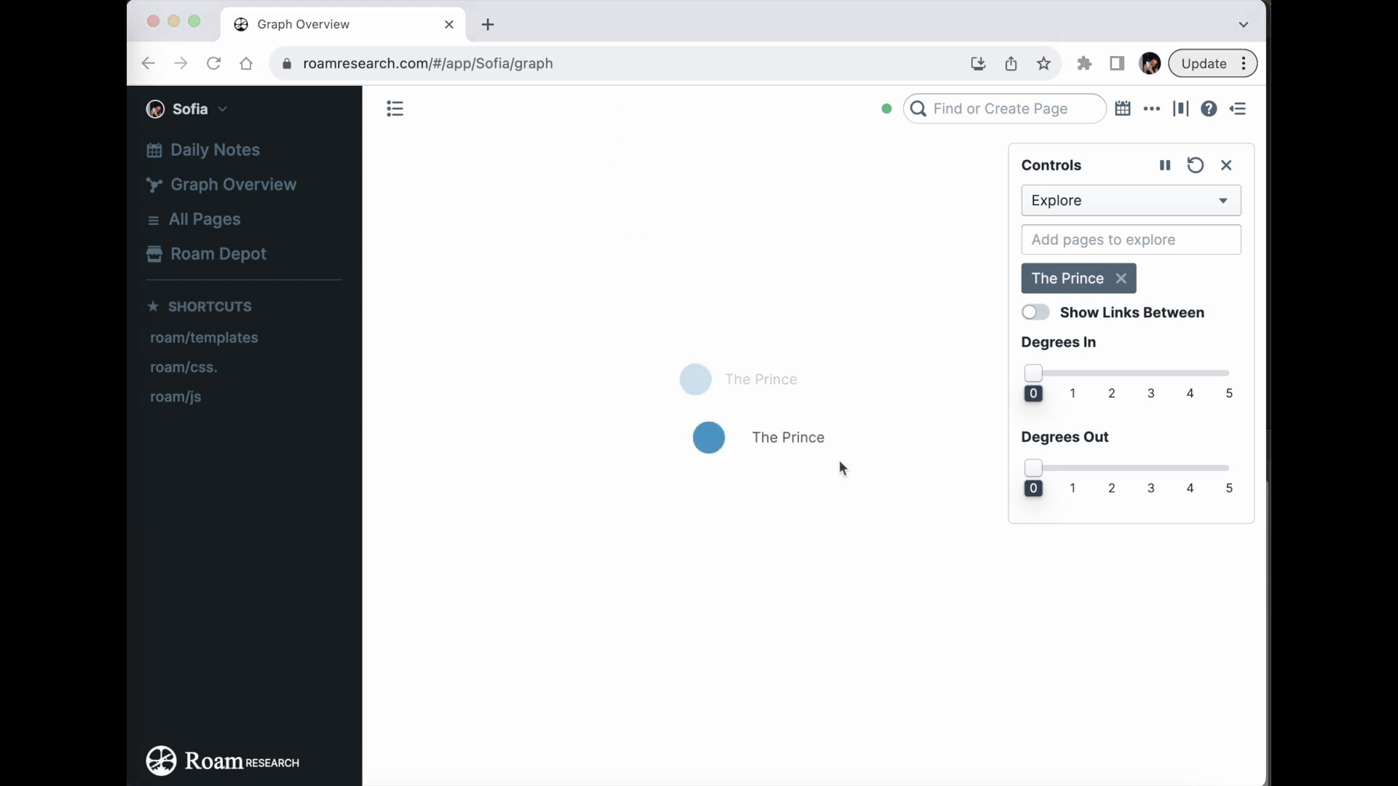
left_click(1068, 469)
Set Degrees Out to 1 and highlight The Prince node with its links.
left_click(1074, 470)
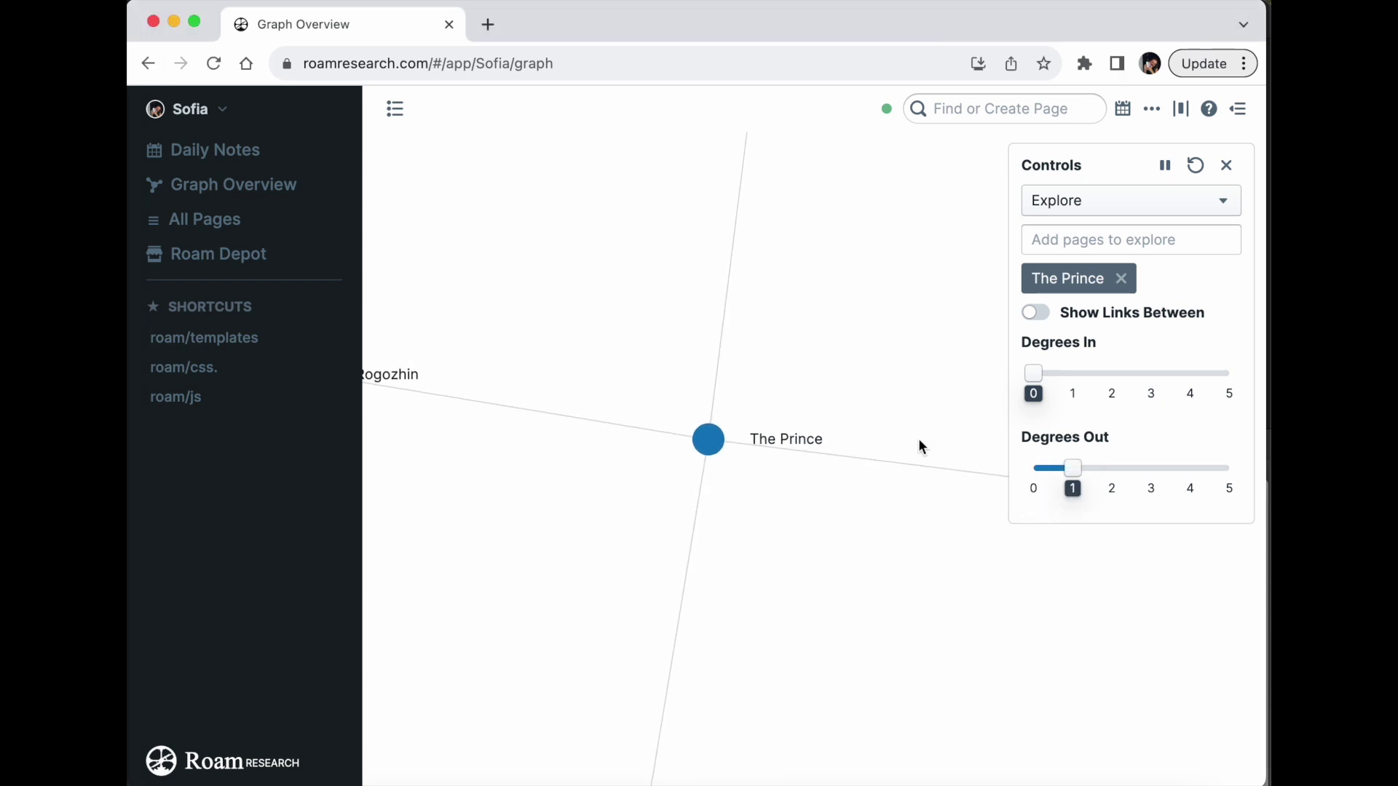
left_click(801, 443)
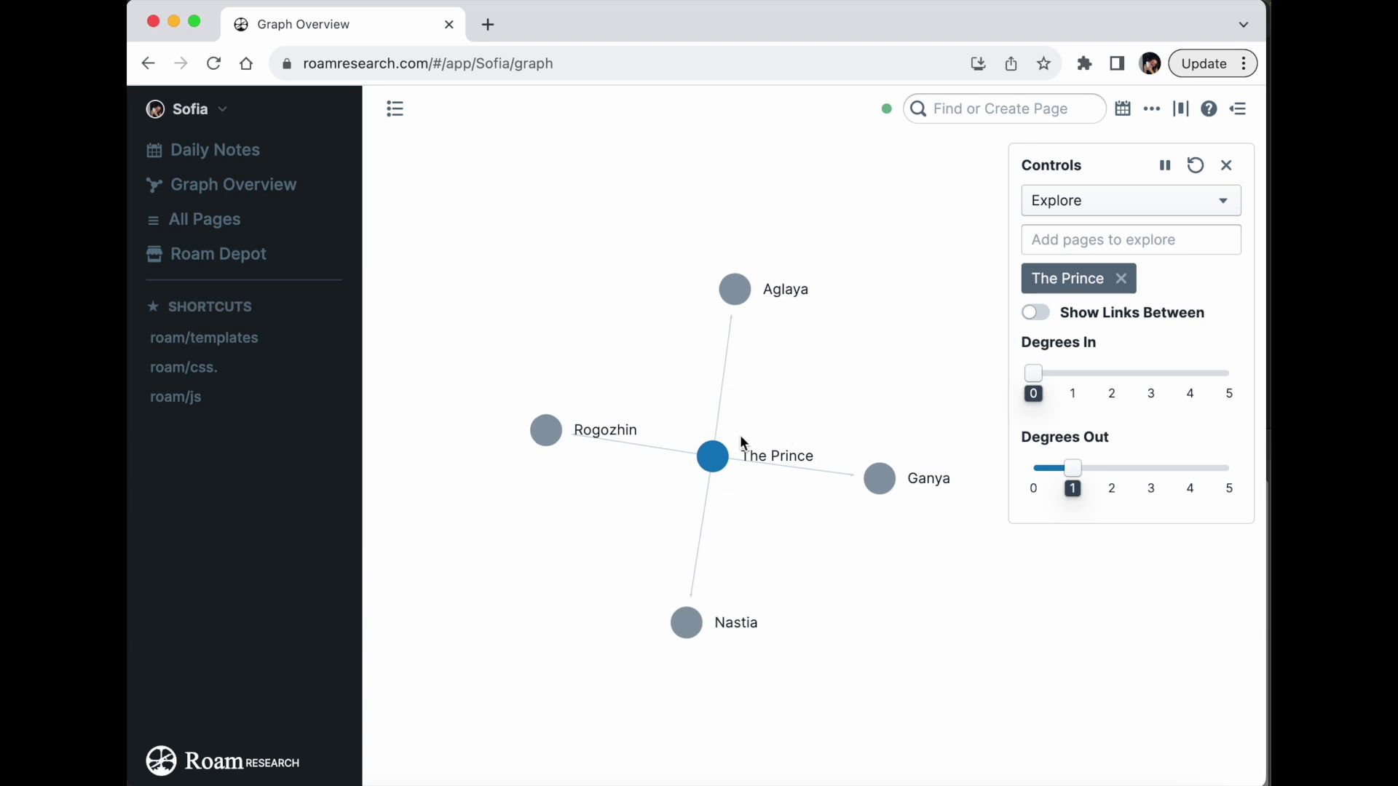
left_click(714, 472)
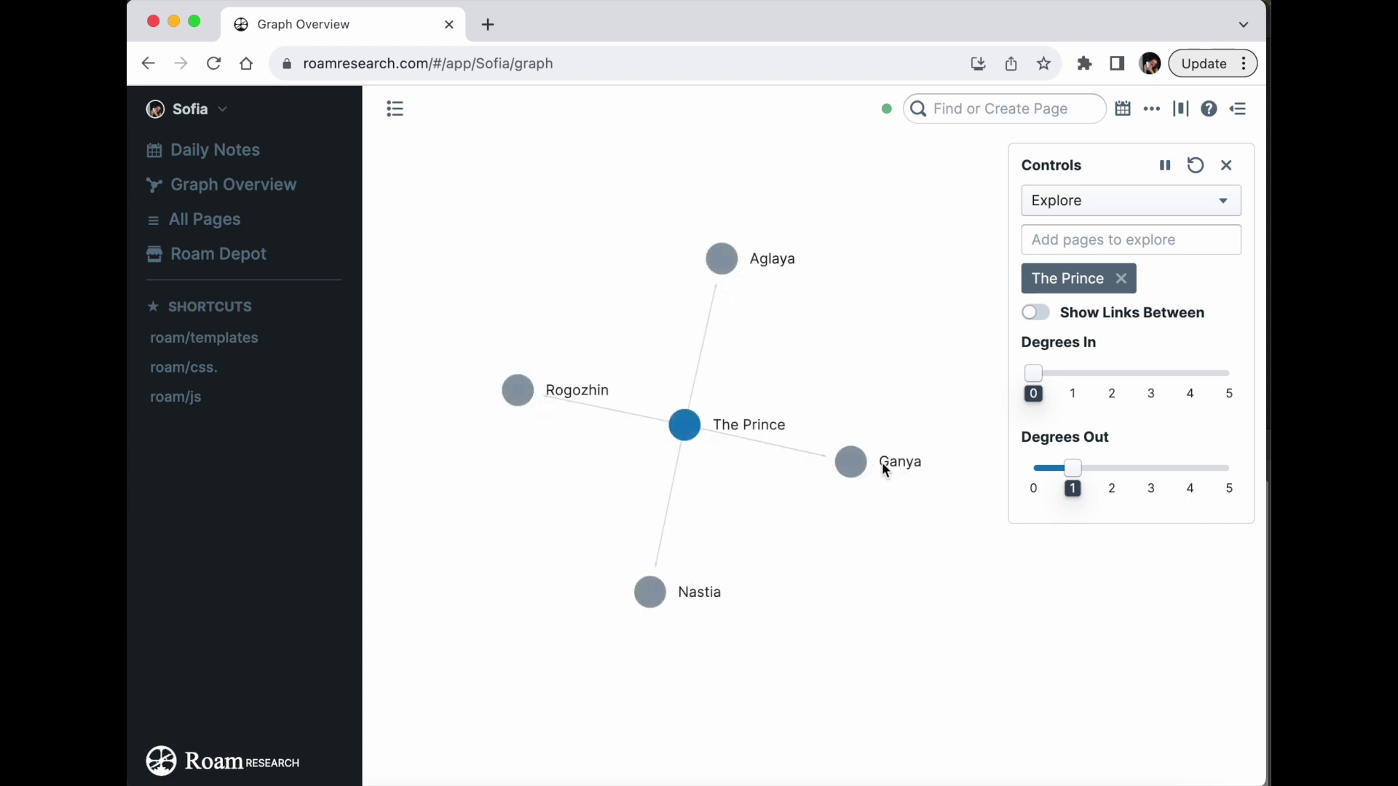
Rearrange the graph by dragging the Ganya and The Prince nodes.
left_click_drag(881, 461, 865, 562)
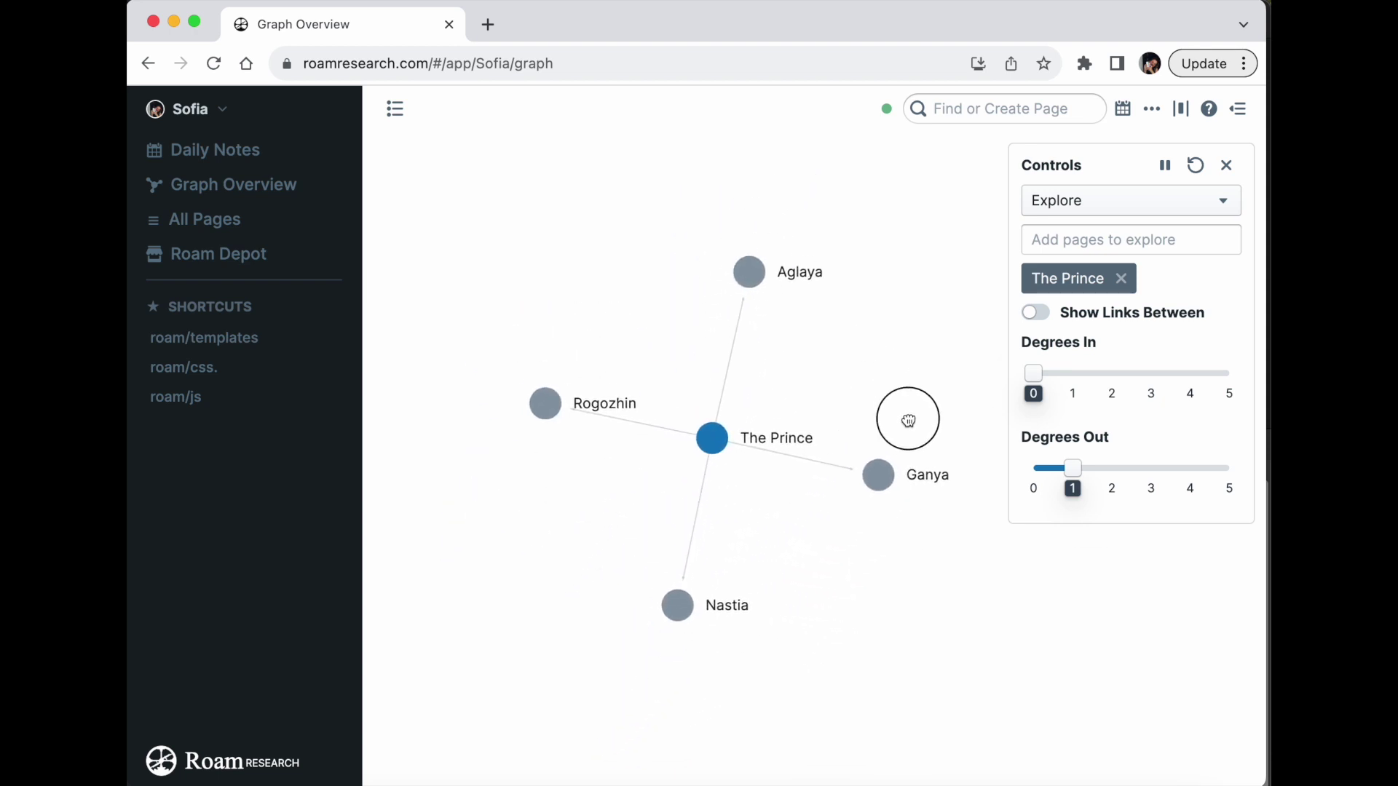
left_click_drag(908, 420, 806, 374)
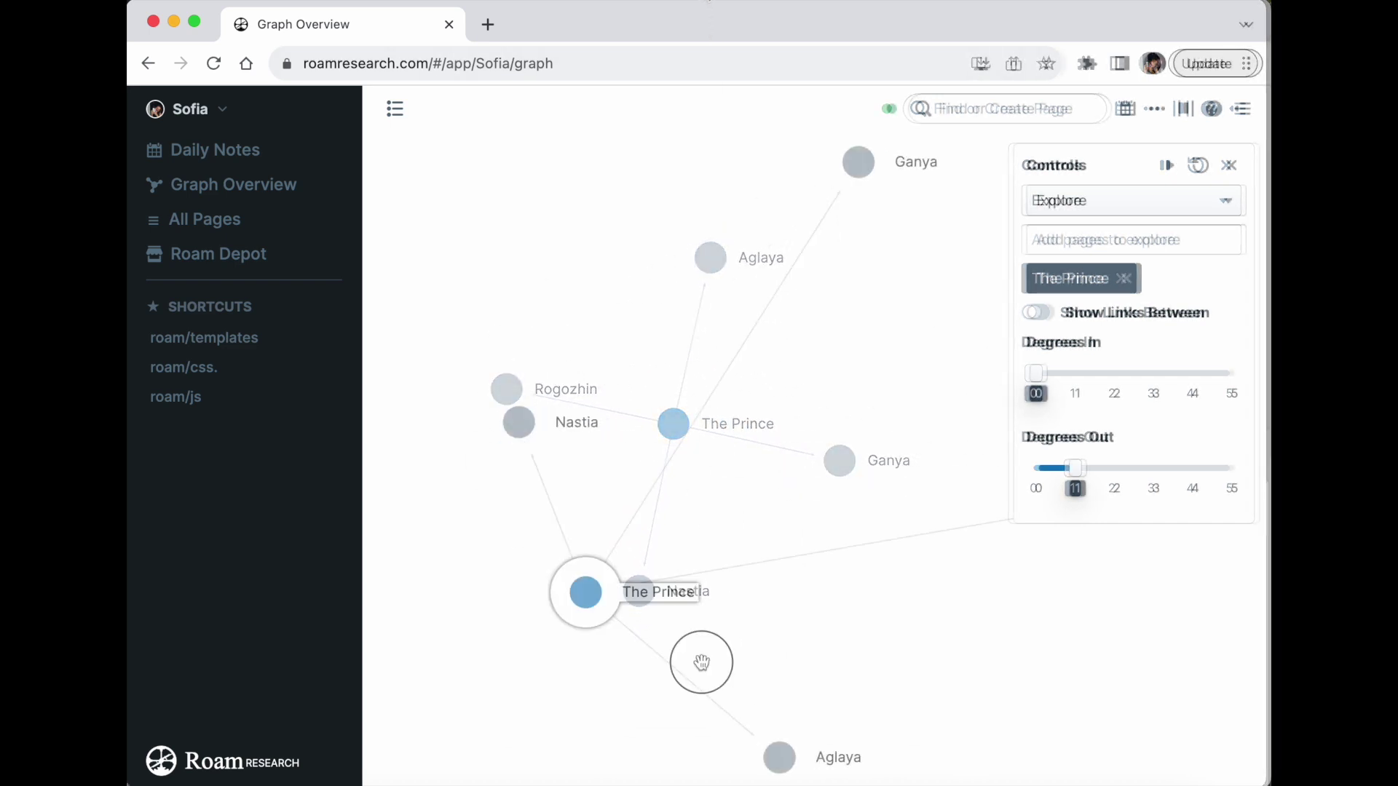
left_click(1164, 166)
left_click_drag(783, 512, 867, 435)
key("super+u")
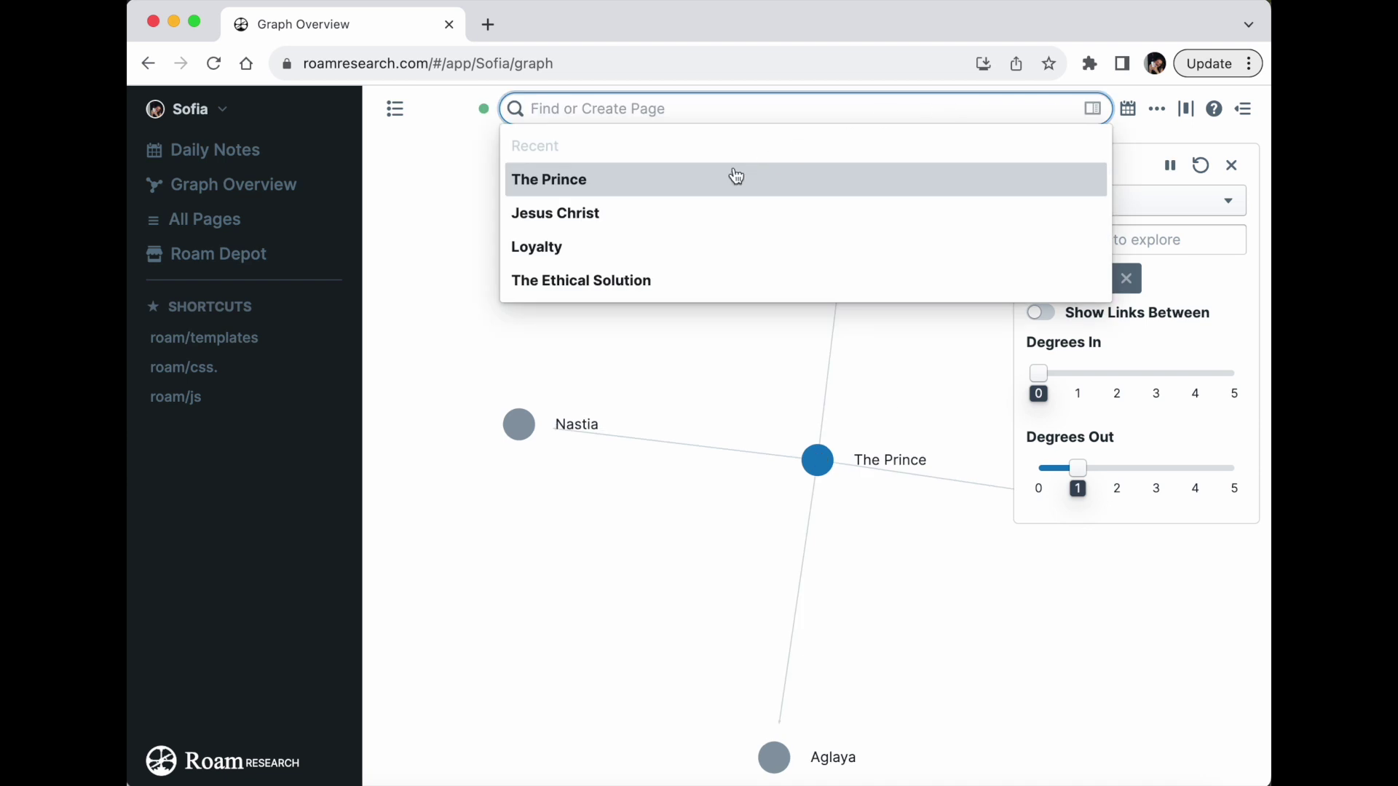
left_click(680, 183)
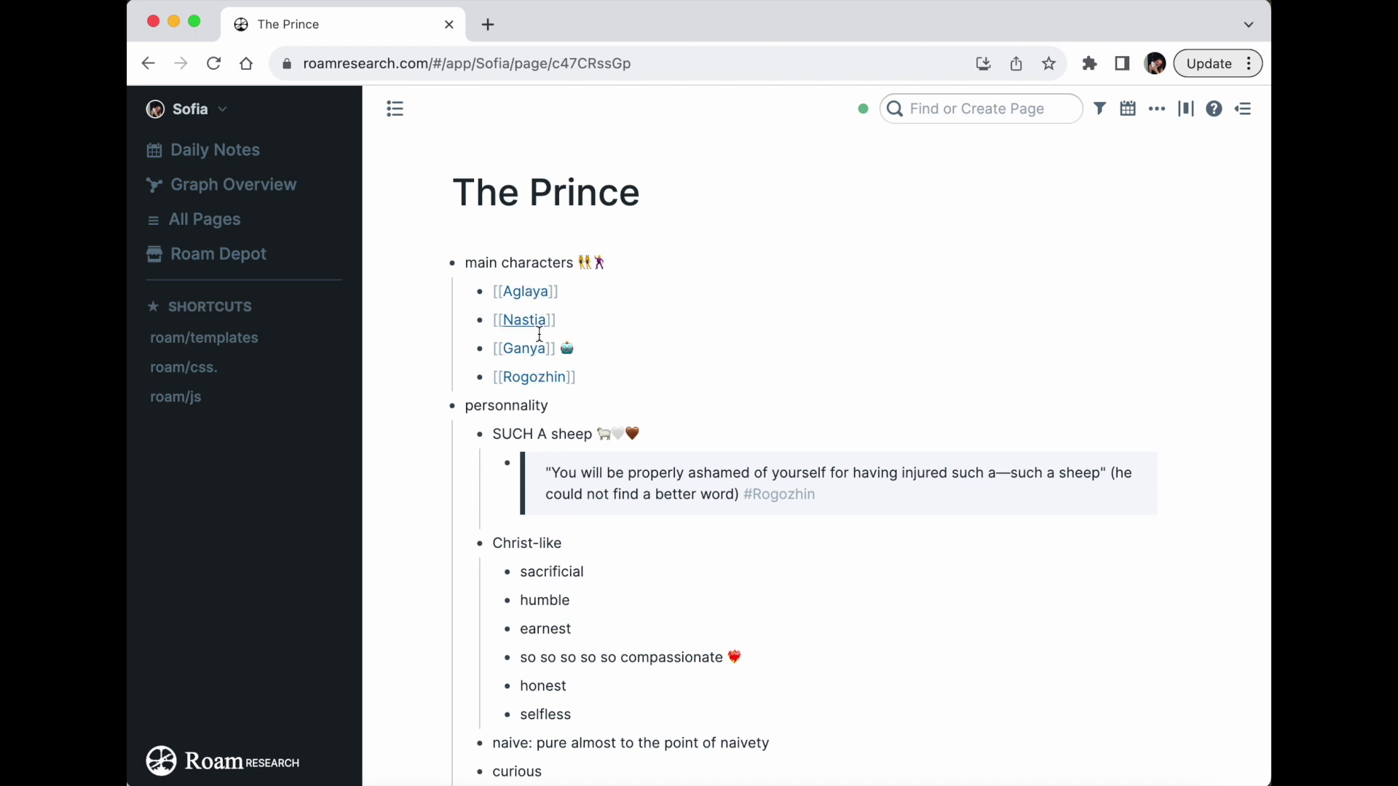
scroll(548, 317, "down", 3)
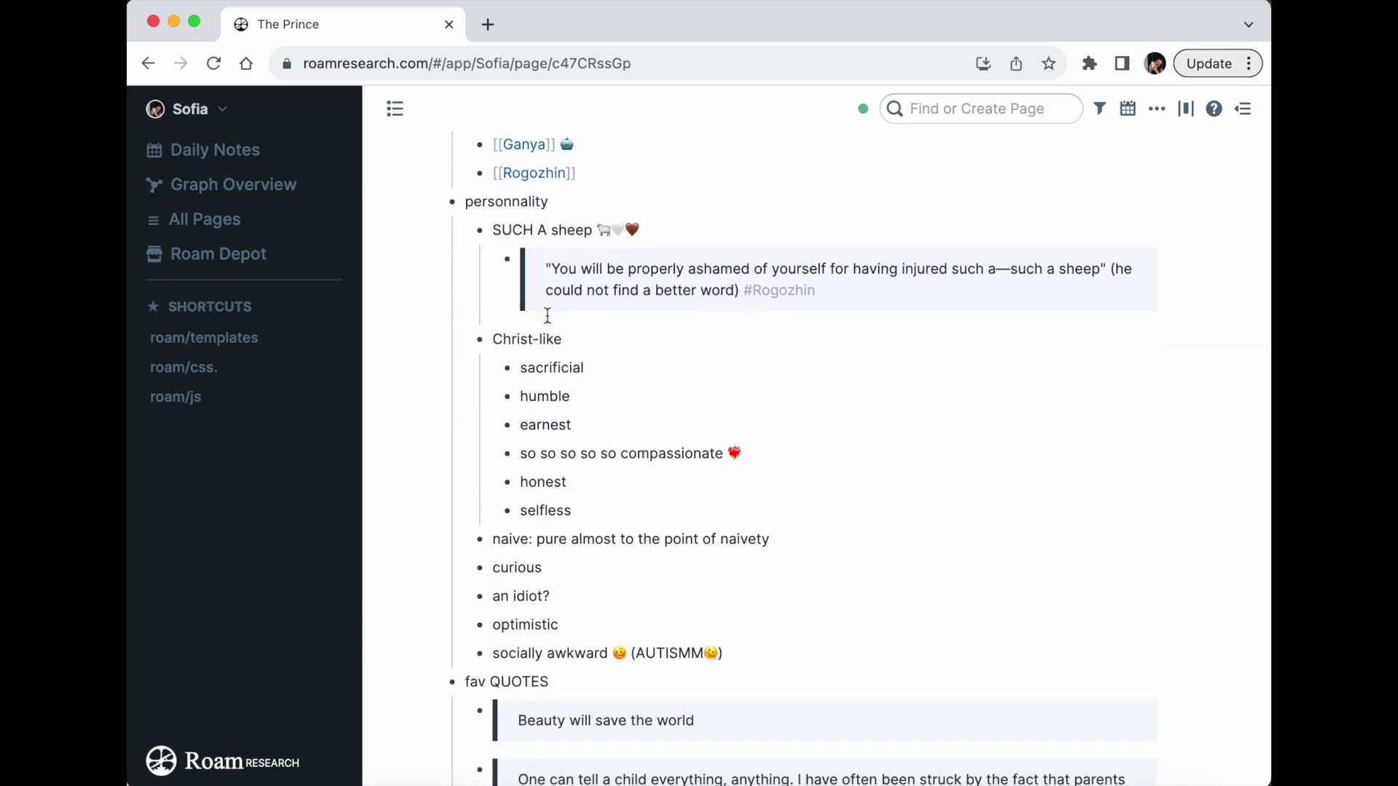
scroll(547, 316, "up", 2)
scroll(547, 317, "up", 1)
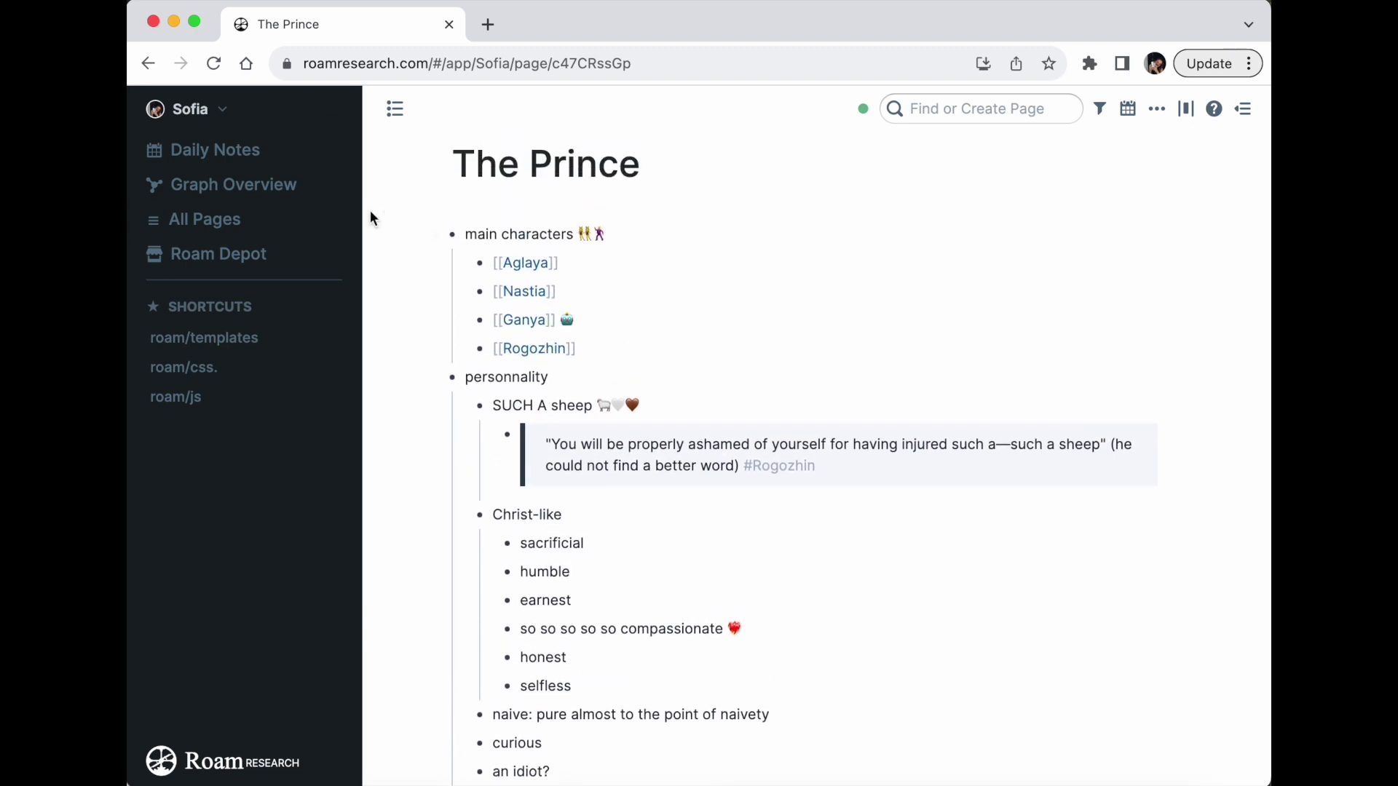
left_click(291, 191)
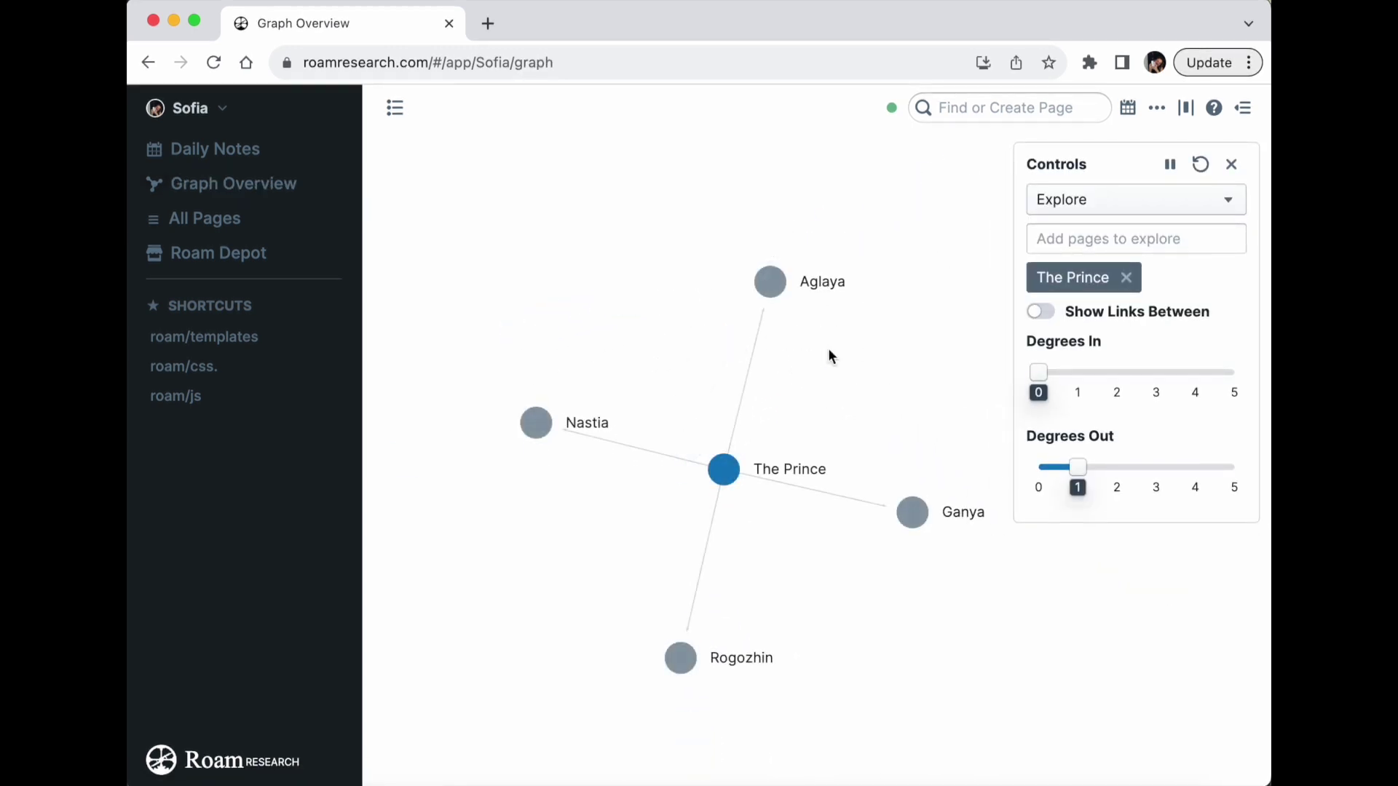
Raise Degrees Out to 2, then highlight and un-highlight The Prince's neighbours.
left_click(1115, 466)
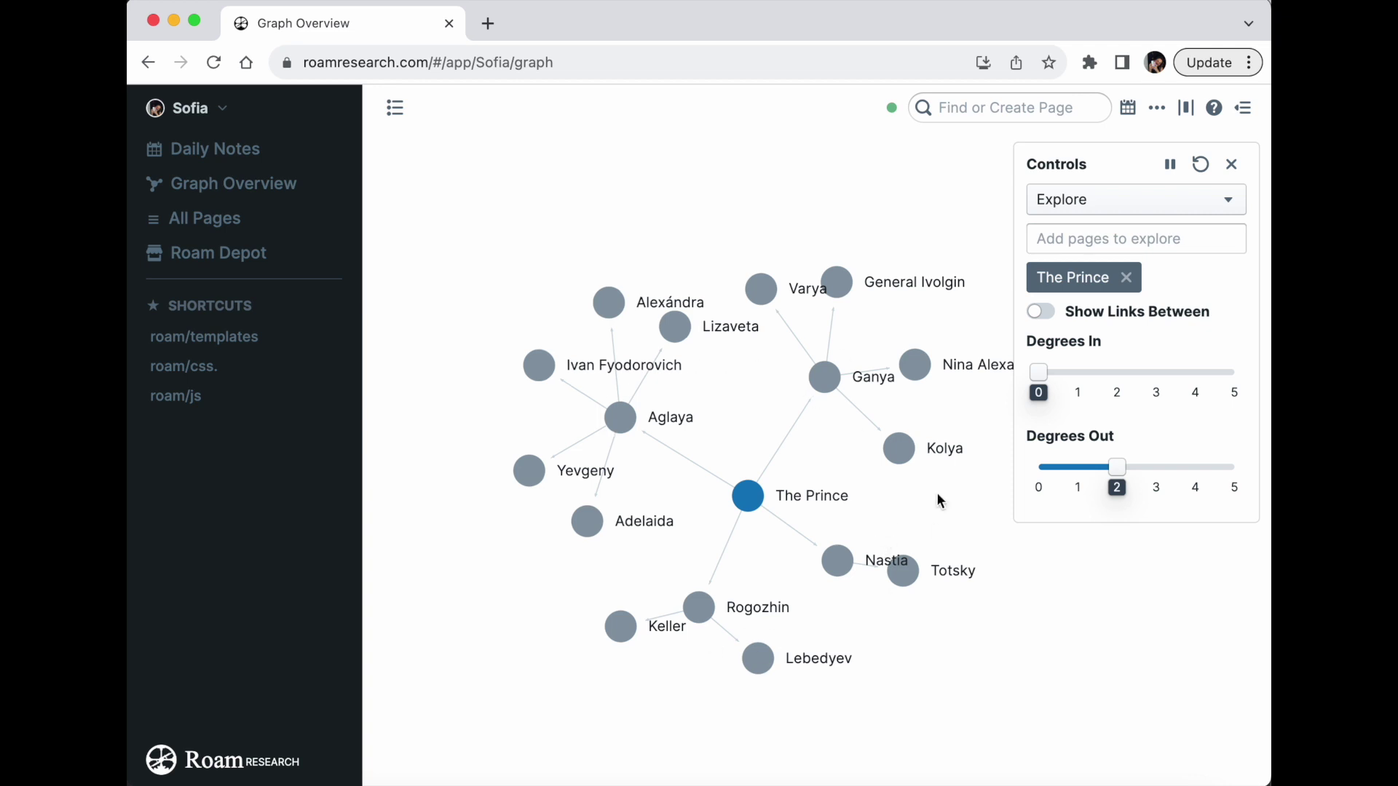
left_click(748, 496)
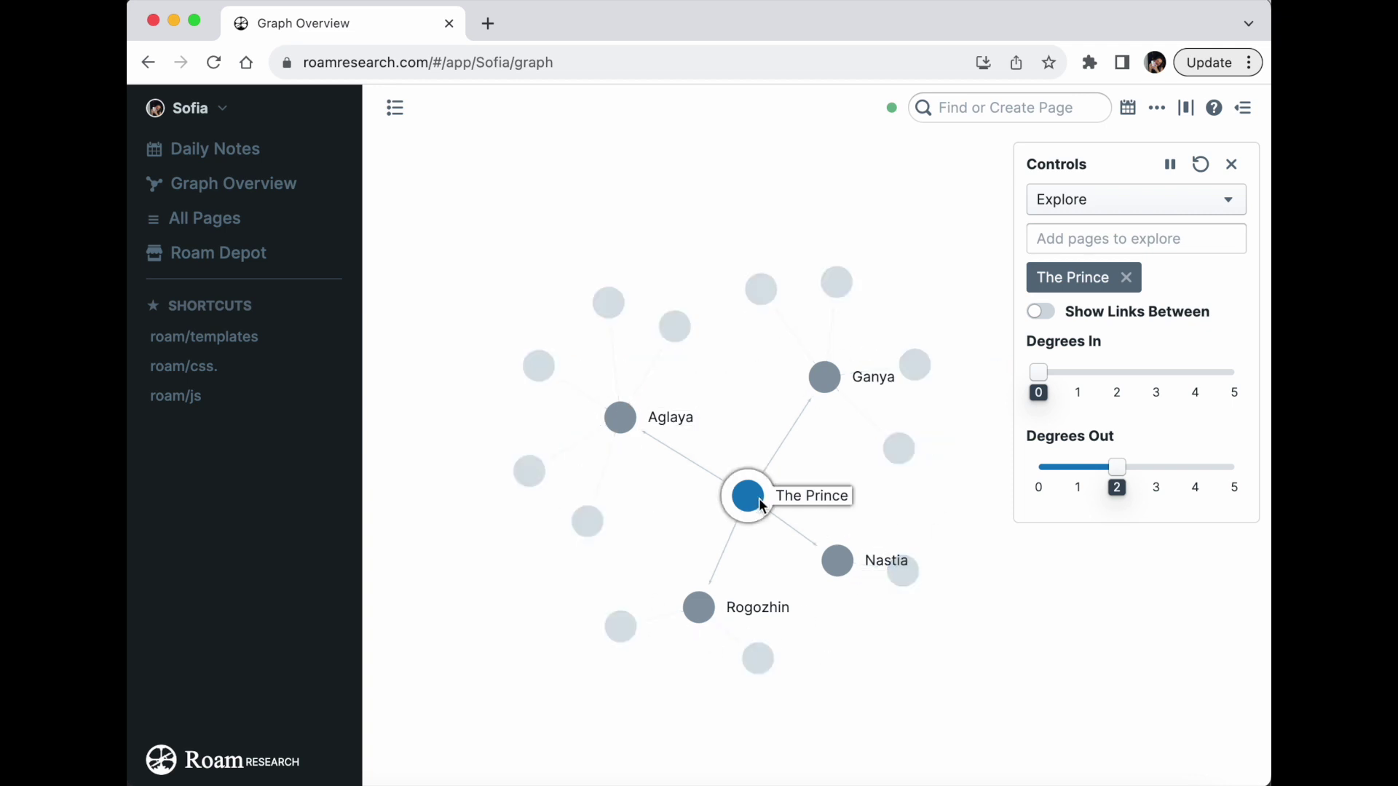
left_click(737, 453)
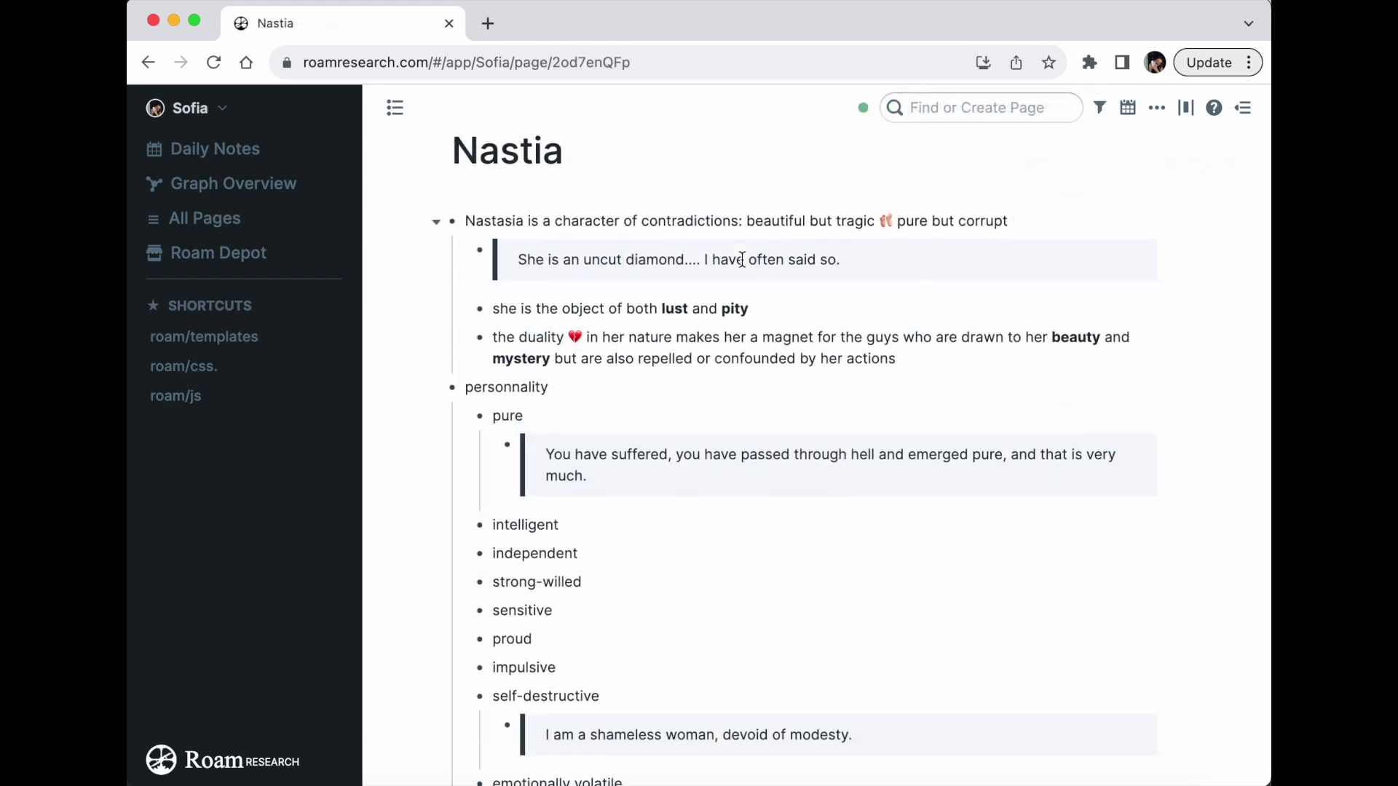
scroll(742, 260, "down", 5)
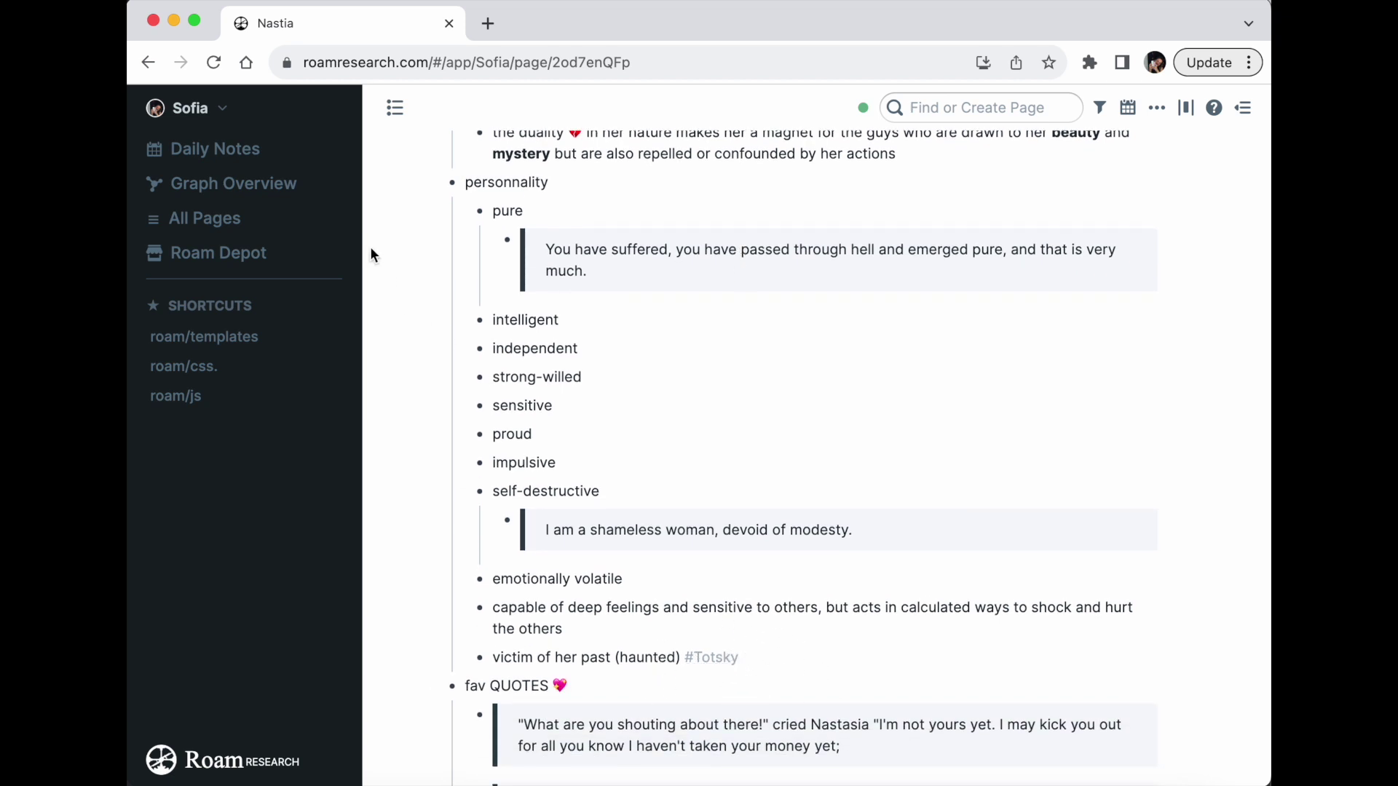
left_click(269, 186)
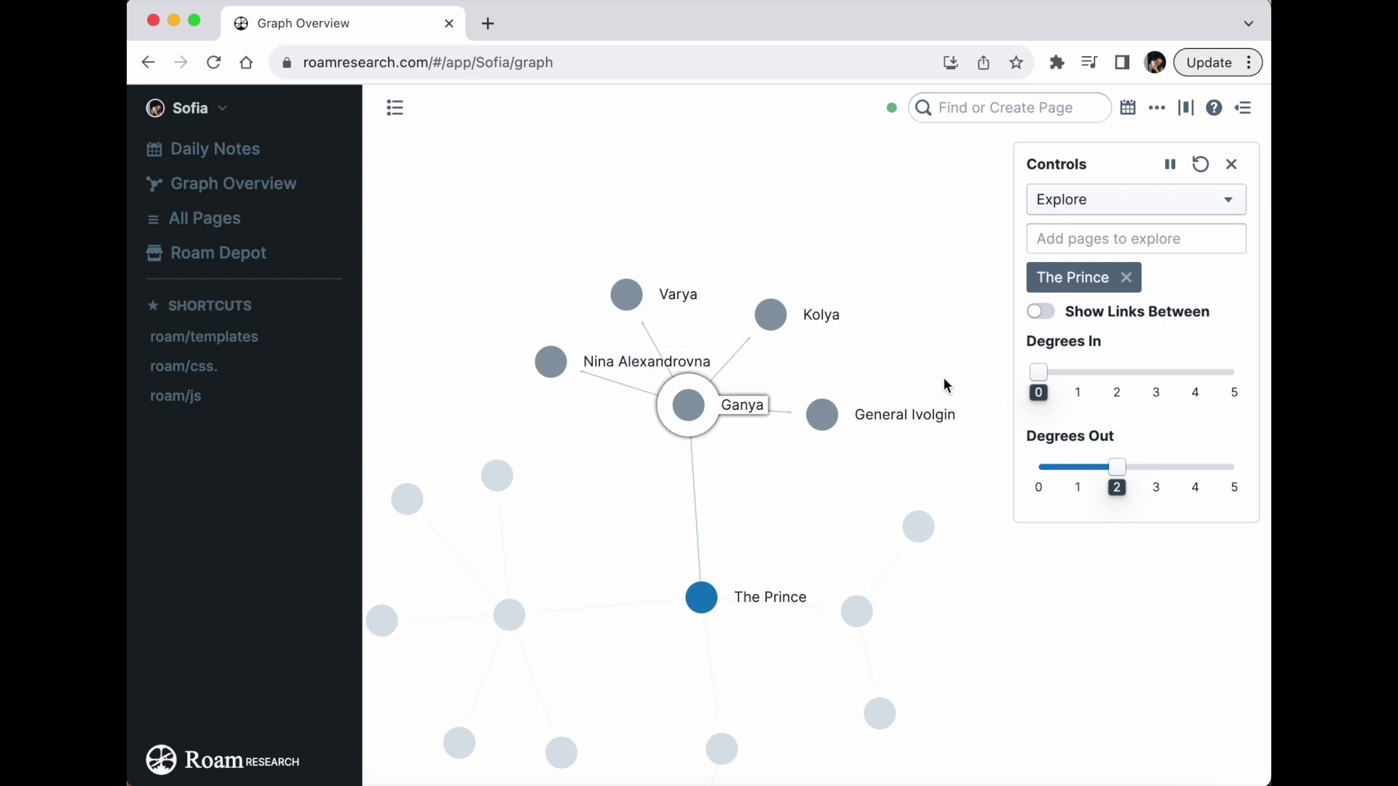
Raise Degrees Out from 2 to 3, adding pages such as Ippolit and Ptitsyn.
left_click(1150, 479)
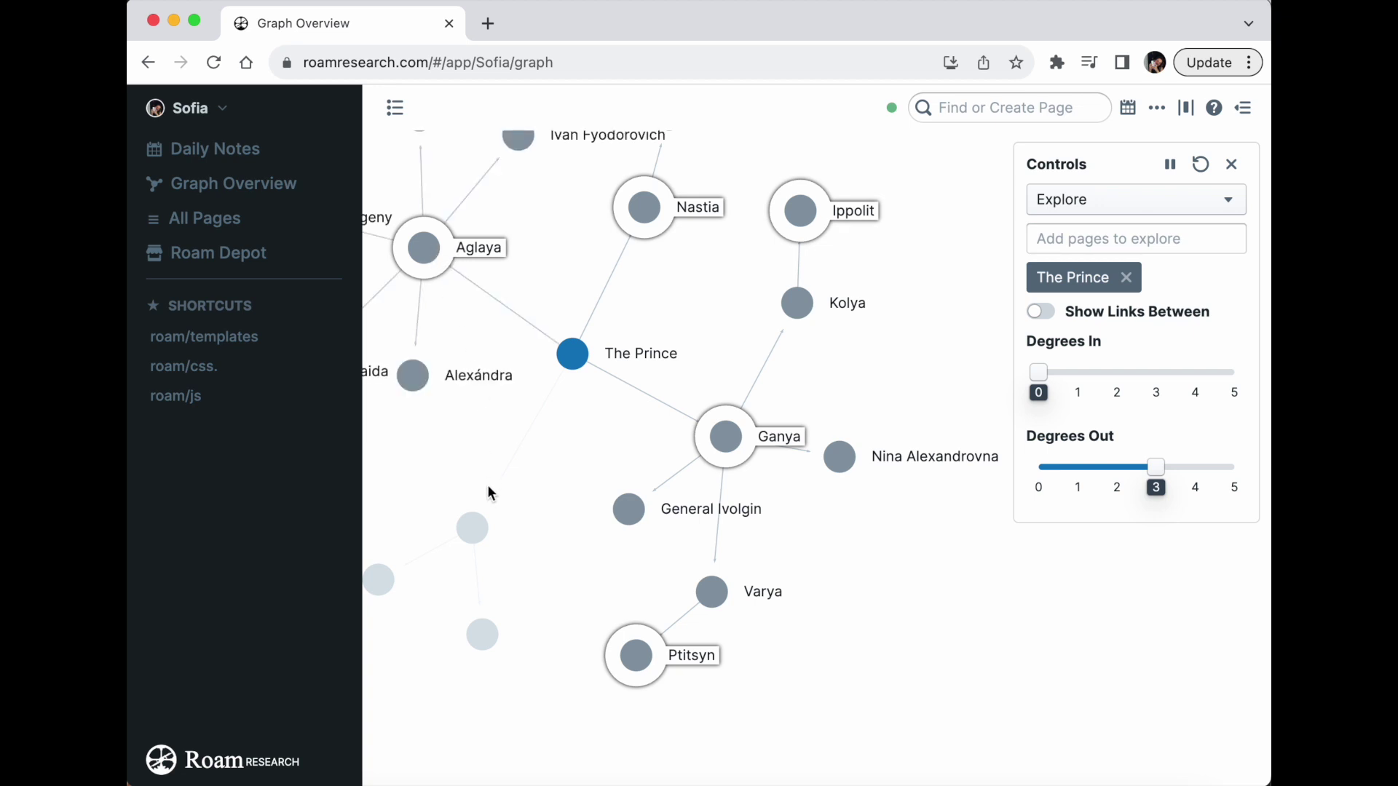
Pan the canvas and step Degrees Out up to 4 with the Right arrow key.
left_click_drag(638, 417, 765, 480)
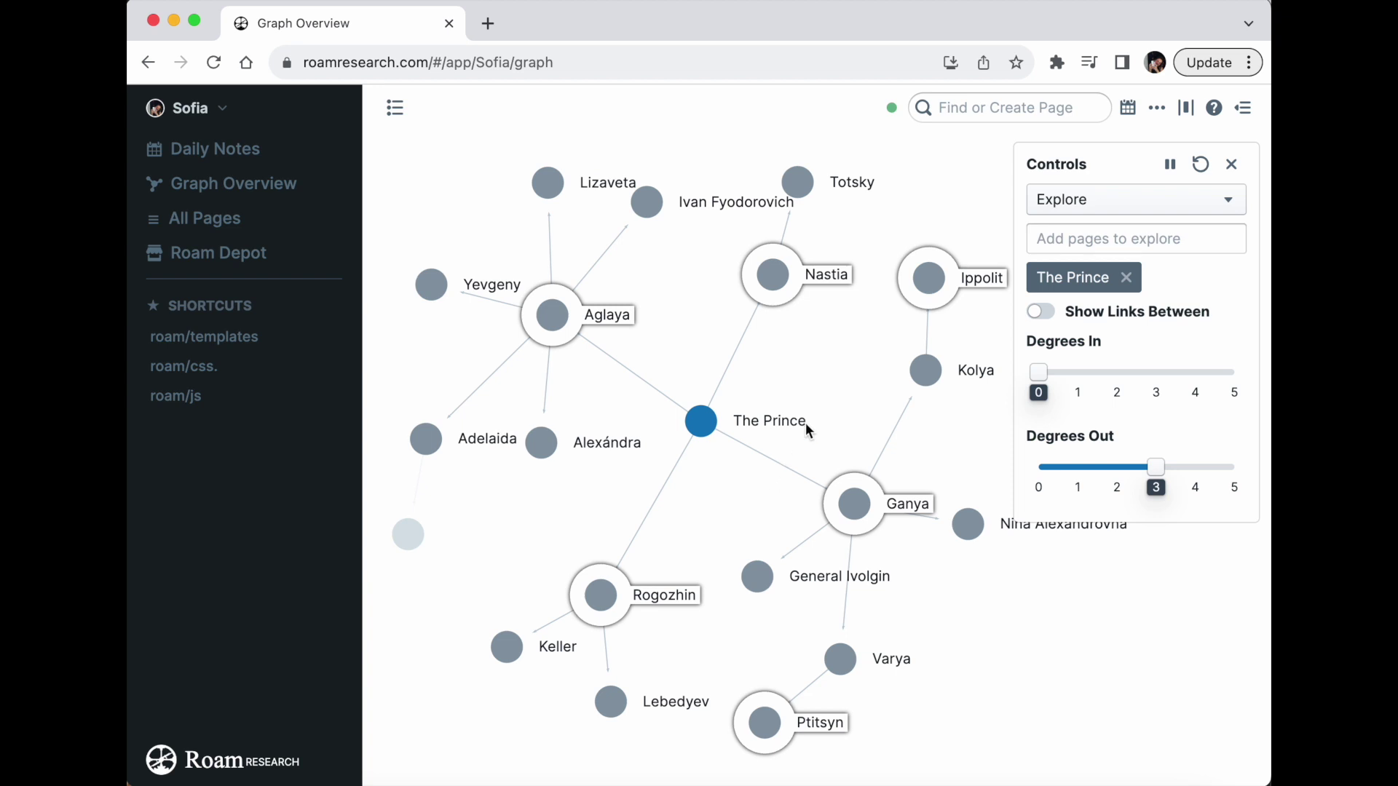
key("Right")
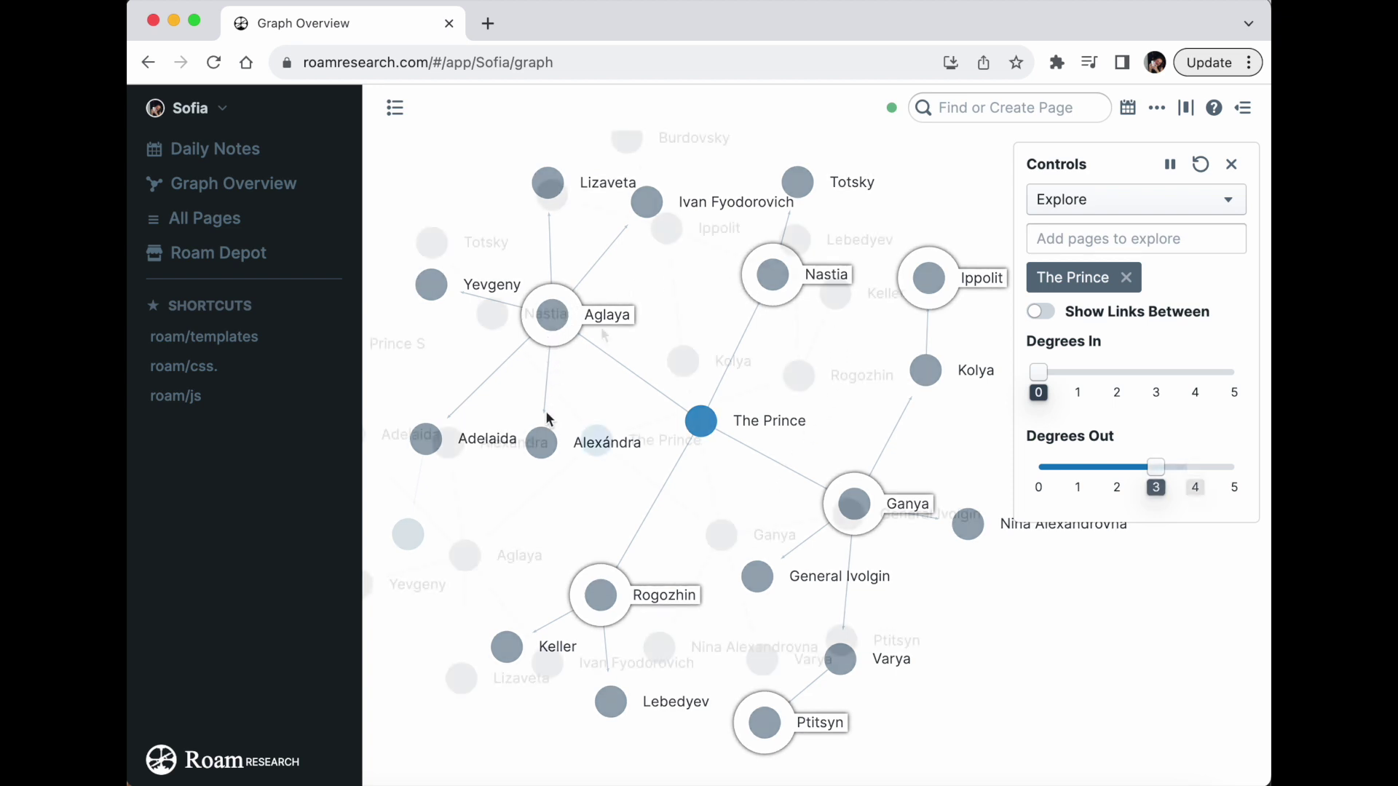
left_click_drag(936, 430, 984, 429)
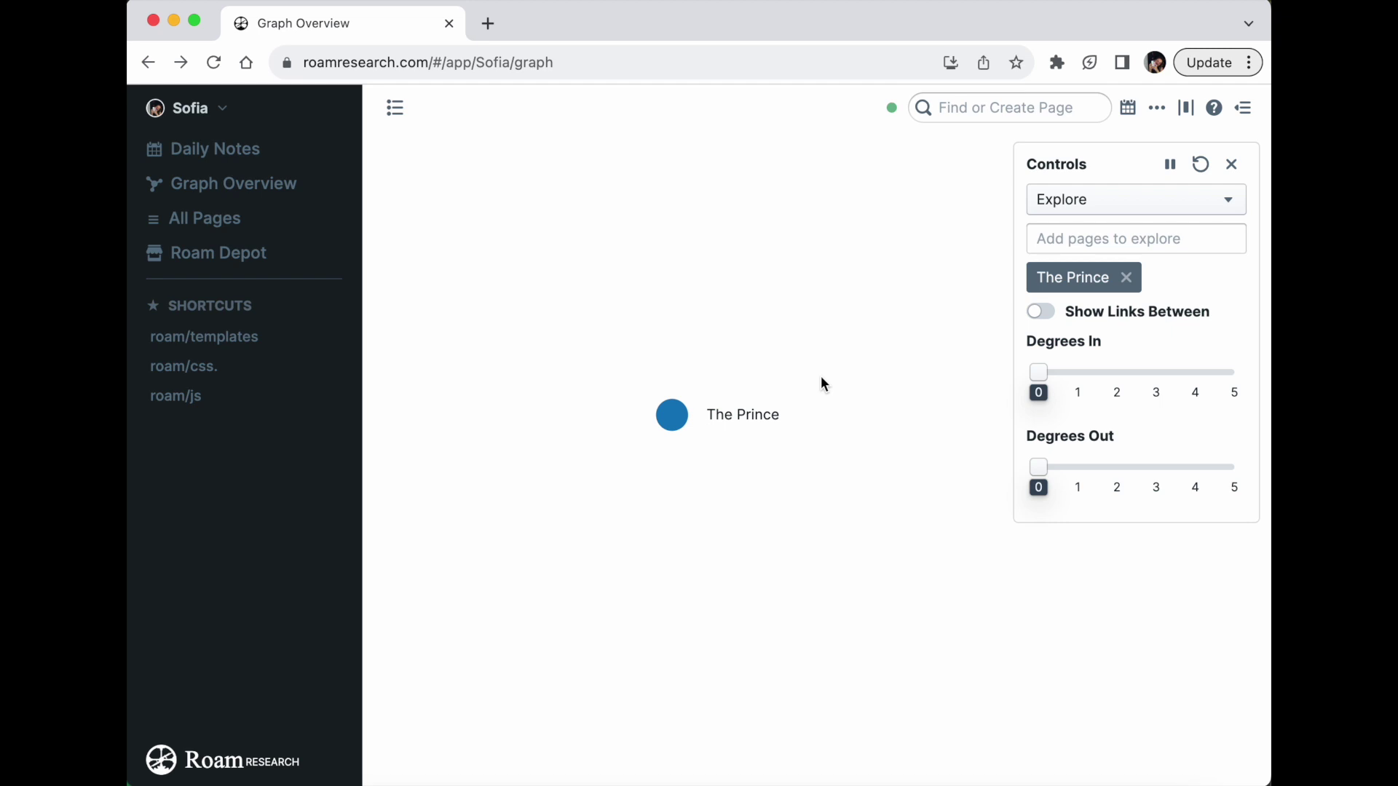
Show one degree in around The Prince, then reset Degrees In to 0.
left_click(1079, 373)
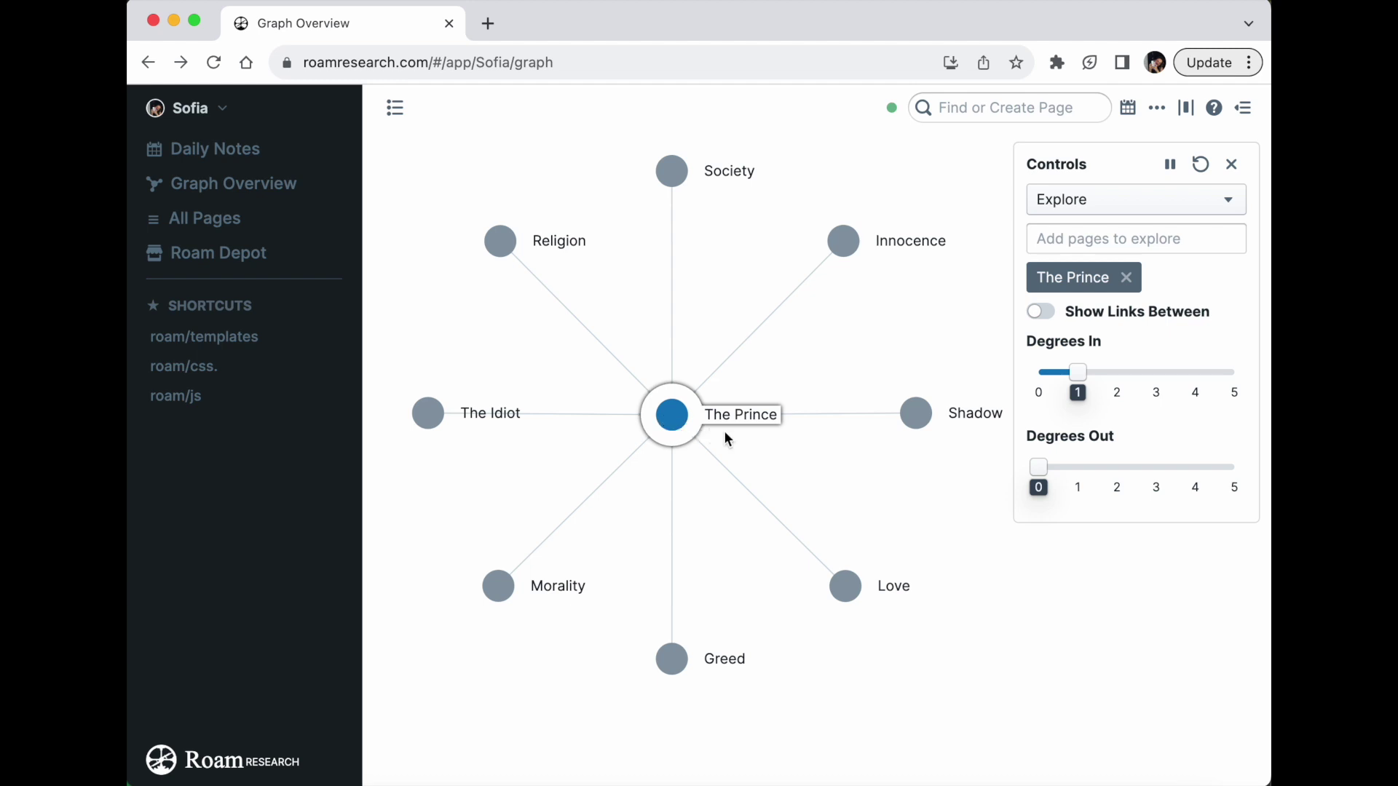
left_click(1077, 376)
left_click_drag(1077, 377, 1035, 372)
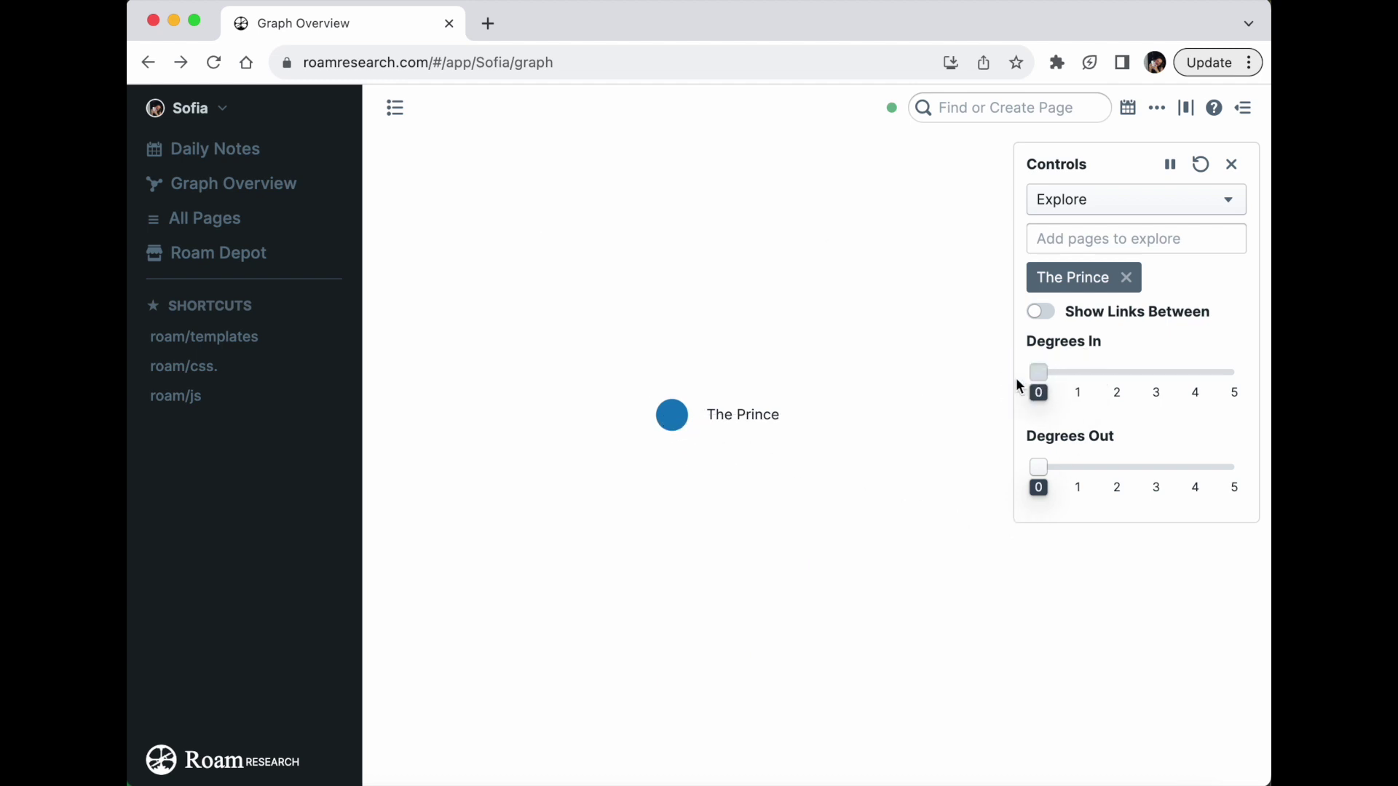
Try Degrees Out 1 and reset it, then set Degrees In to 1 and highlight Society.
left_click(1073, 468)
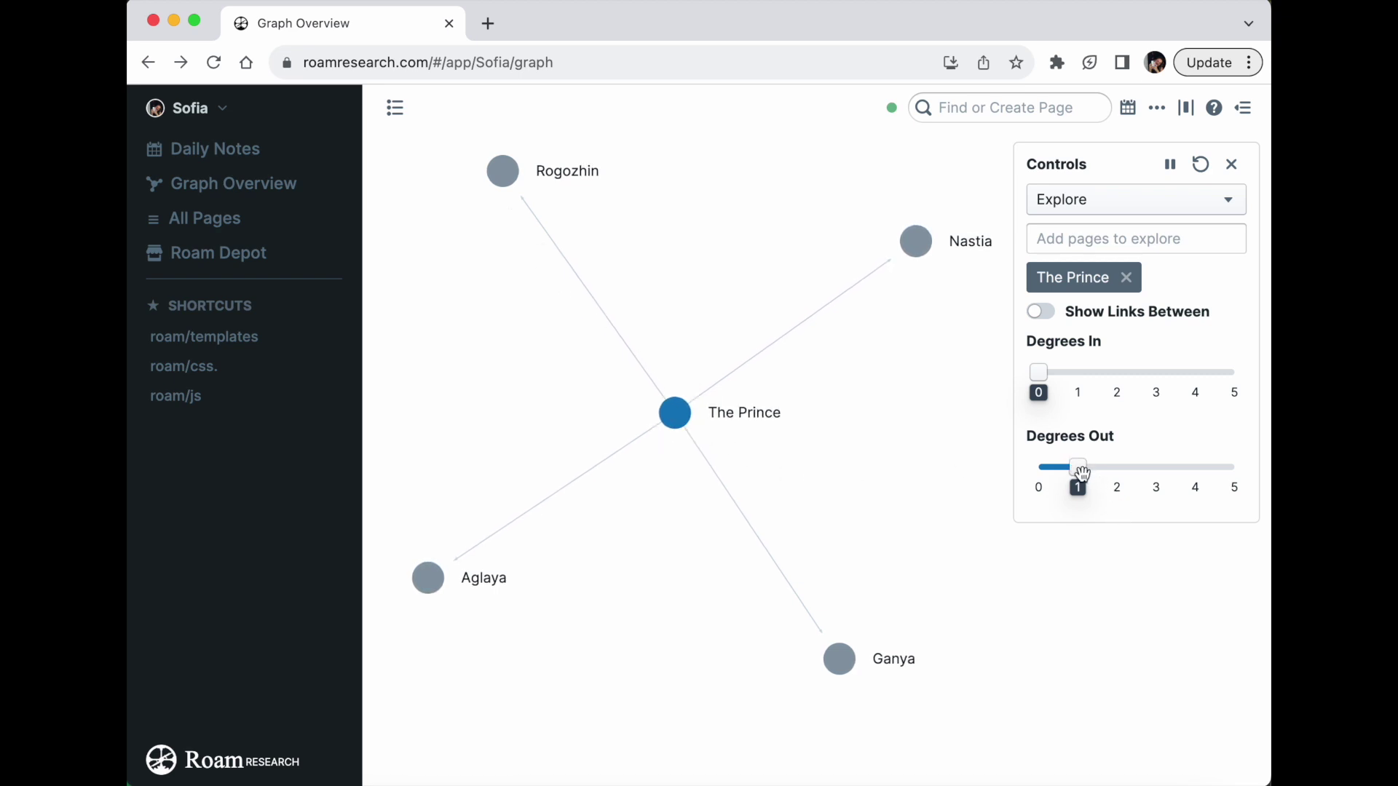
left_click_drag(1080, 474, 1016, 474)
left_click(1076, 379)
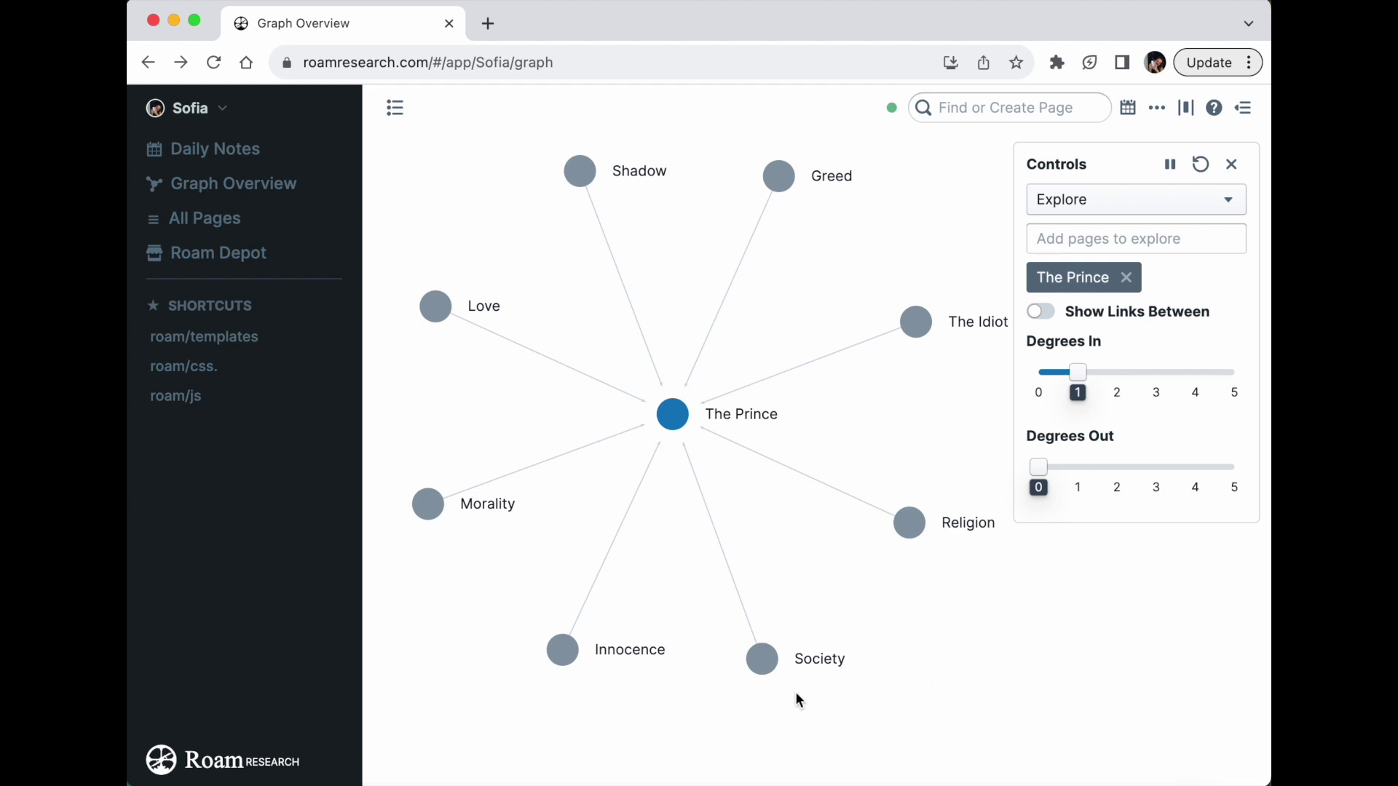
left_click(780, 664)
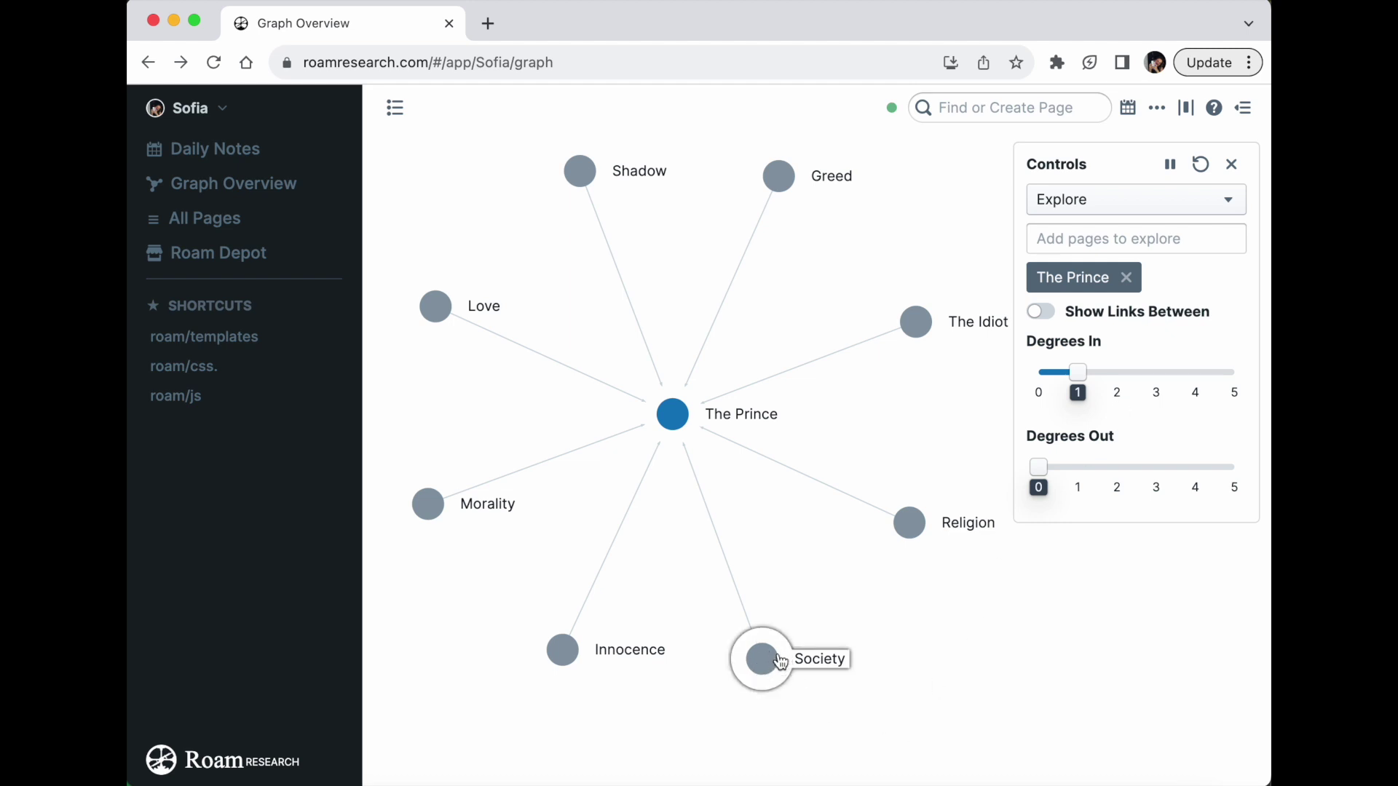
Raise Degrees In to 2 so Poverty, Loyalty and Purity appear behind The Prince's referencing pages.
left_click(1117, 374)
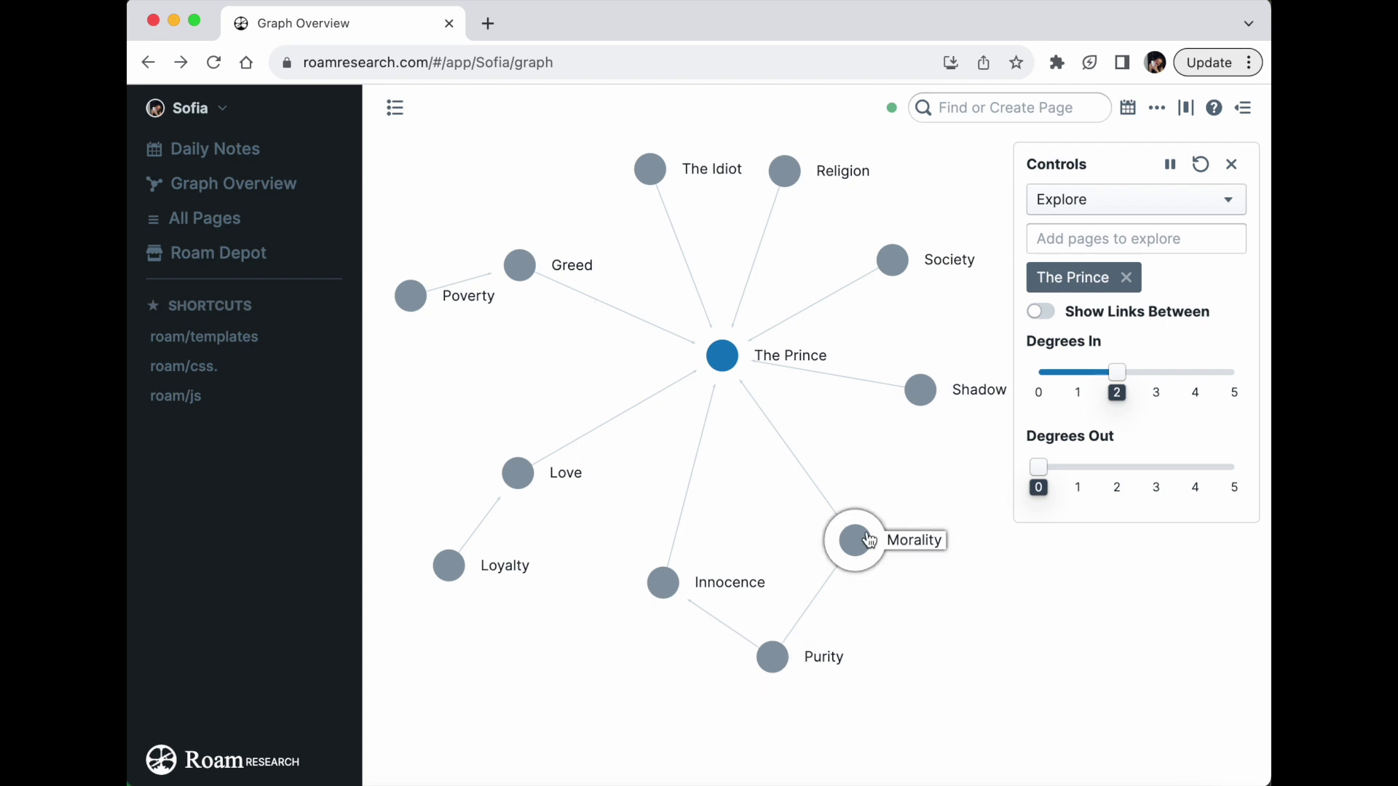
Turn on the display of paths between the explored pages.
left_click(1041, 313)
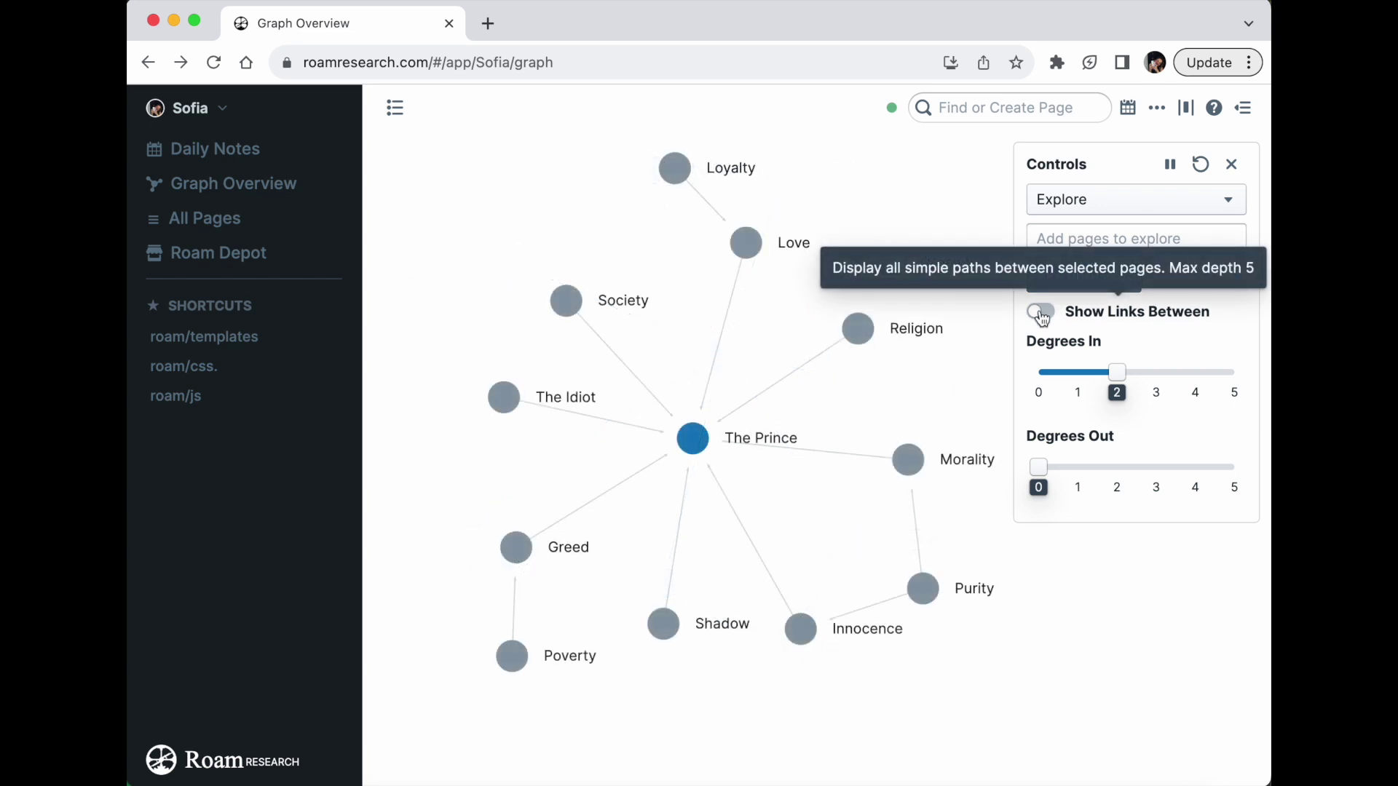